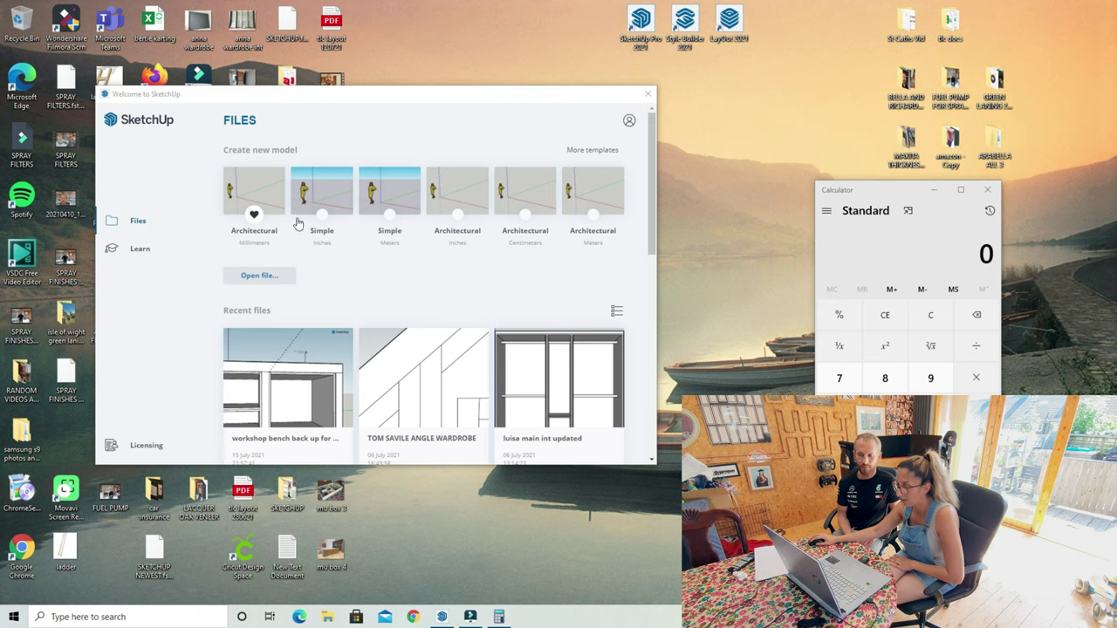
# Start an empty model with the side tray hidden and the 2D person figure erased
pyautogui.click(267, 185)
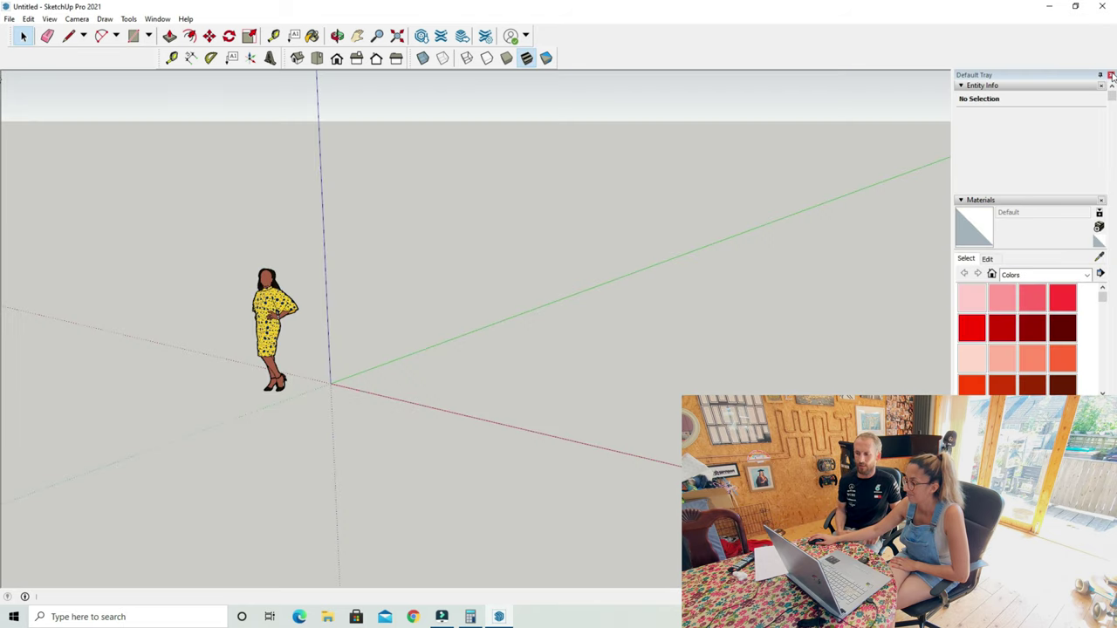
pyautogui.click(1112, 77)
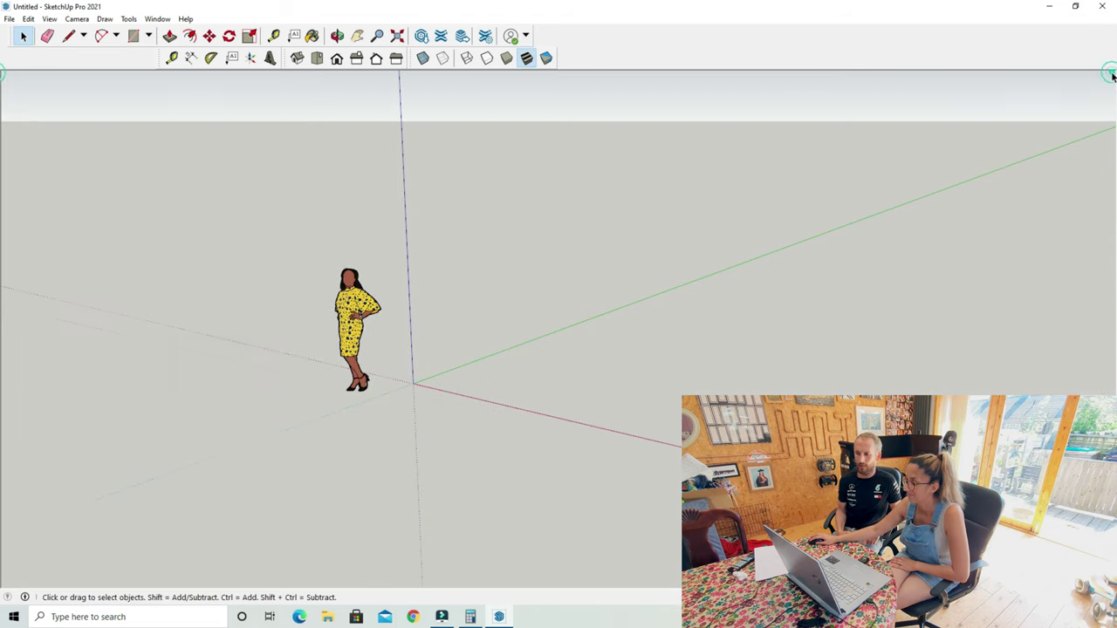
pyautogui.click(46, 34)
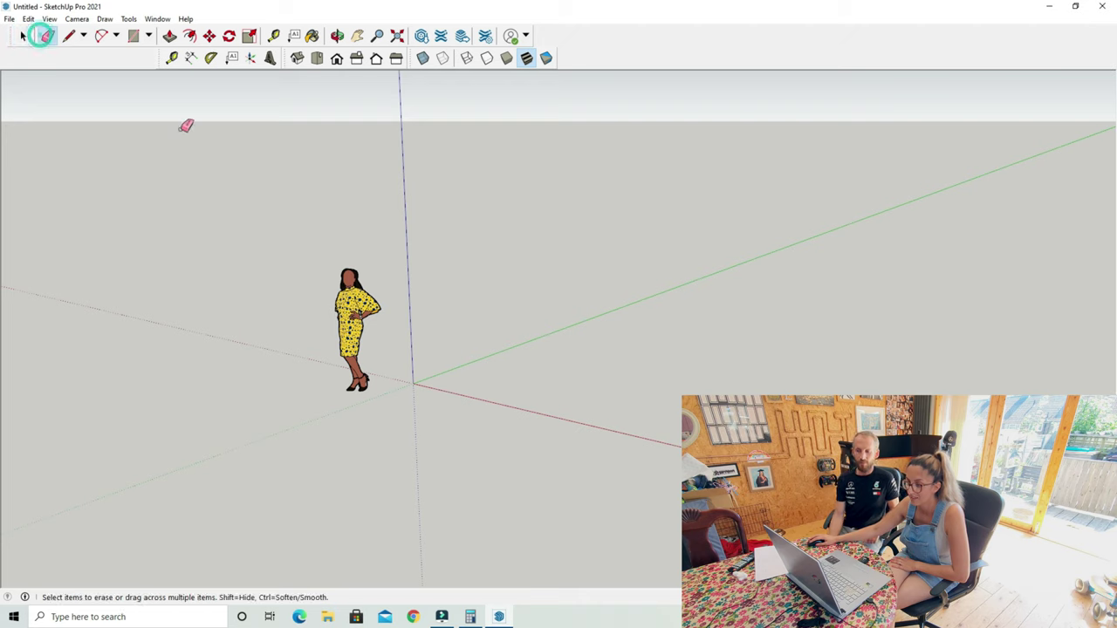
pyautogui.click(343, 264)
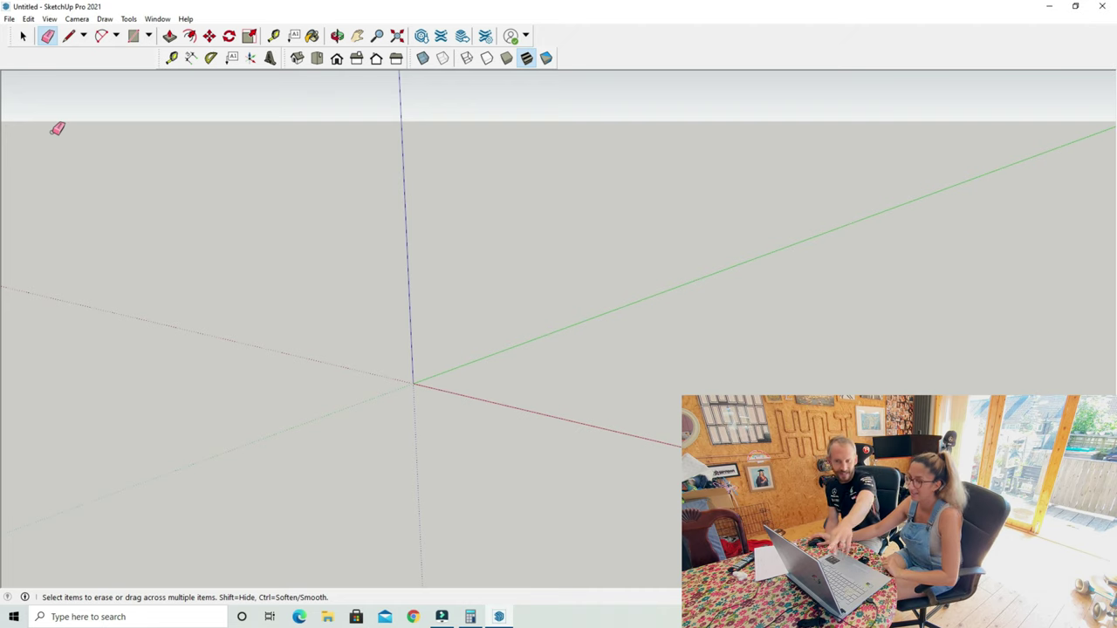
# Open the Edit menu and close it without choosing a command
pyautogui.click(28, 20)
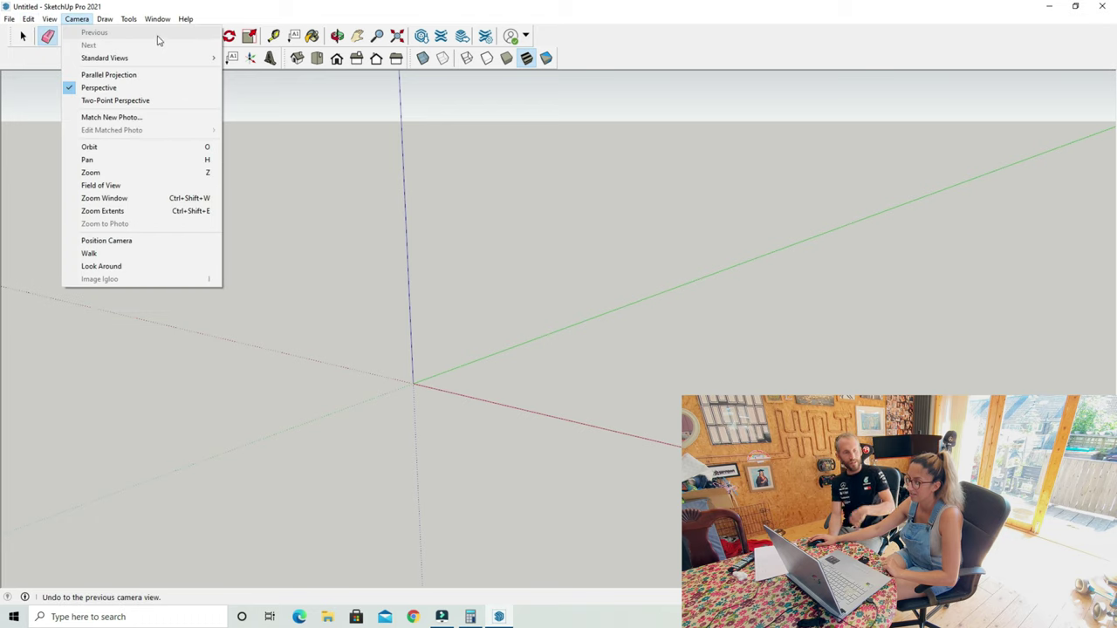
pyautogui.moveTo(50, 15)
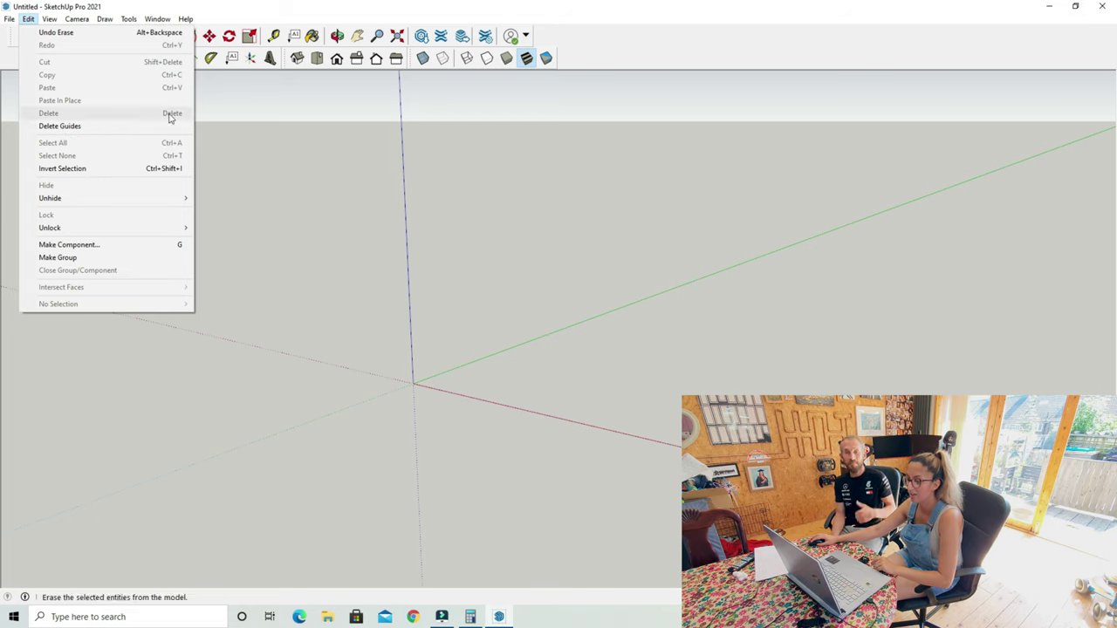
pyautogui.click(266, 132)
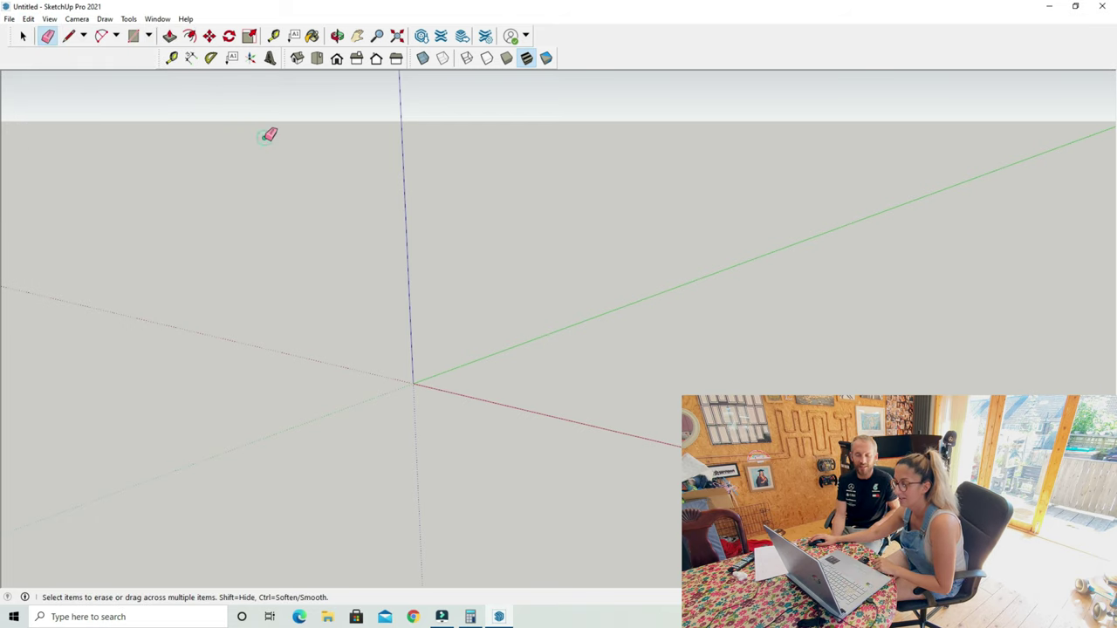
# Draw a long, thin rectangle on the ground plane from the origin, entering its dimensions
pyautogui.click(131, 38)
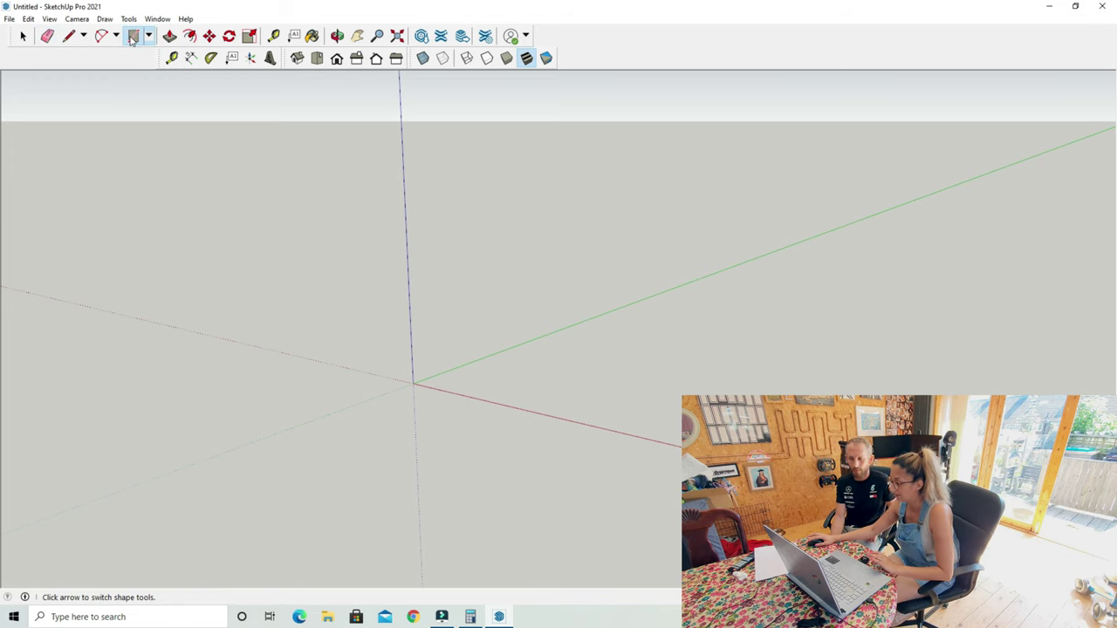
pyautogui.click(415, 381)
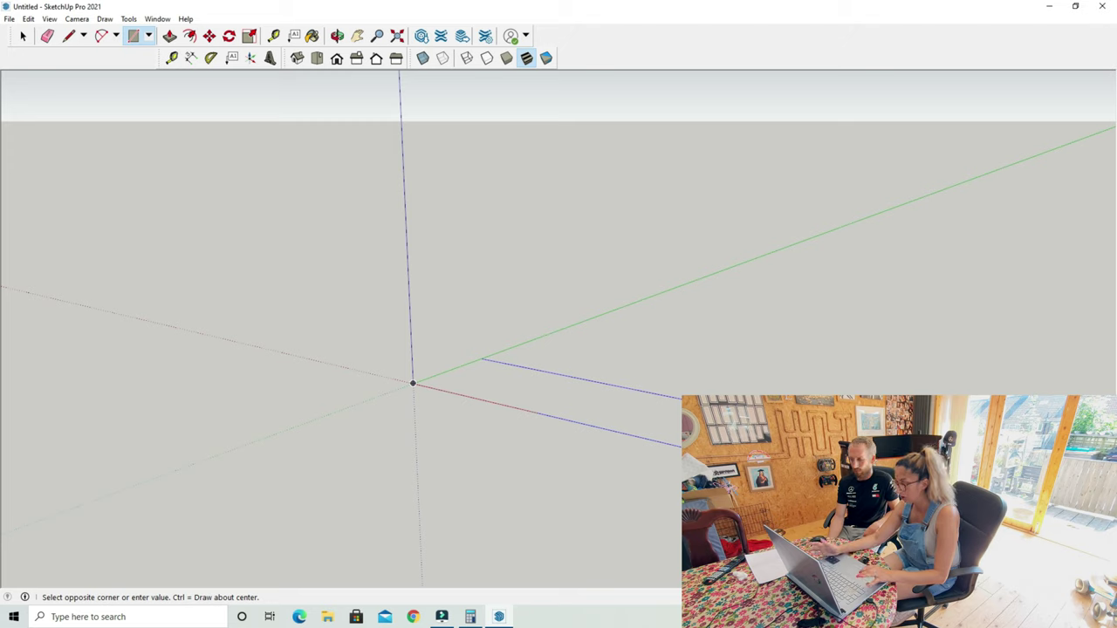
pyautogui.press('Return')
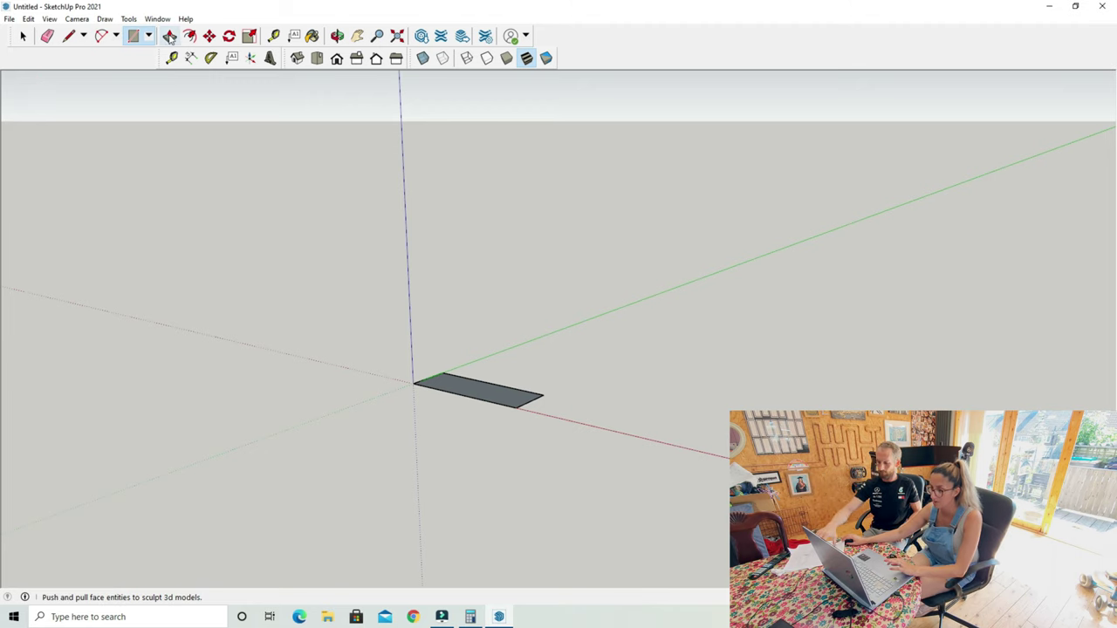
# Extrude the rectangle 2000 mm upward, then show it from the front zoomed to fit
pyautogui.click(169, 35)
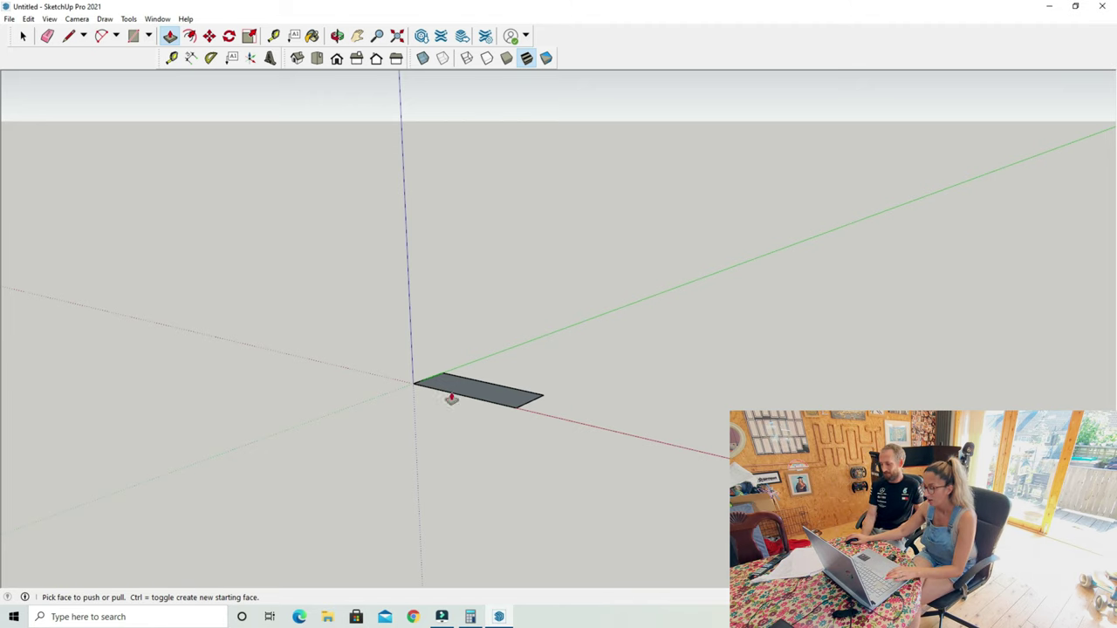
pyautogui.moveTo(457, 389); pyautogui.dragTo(473, 334)
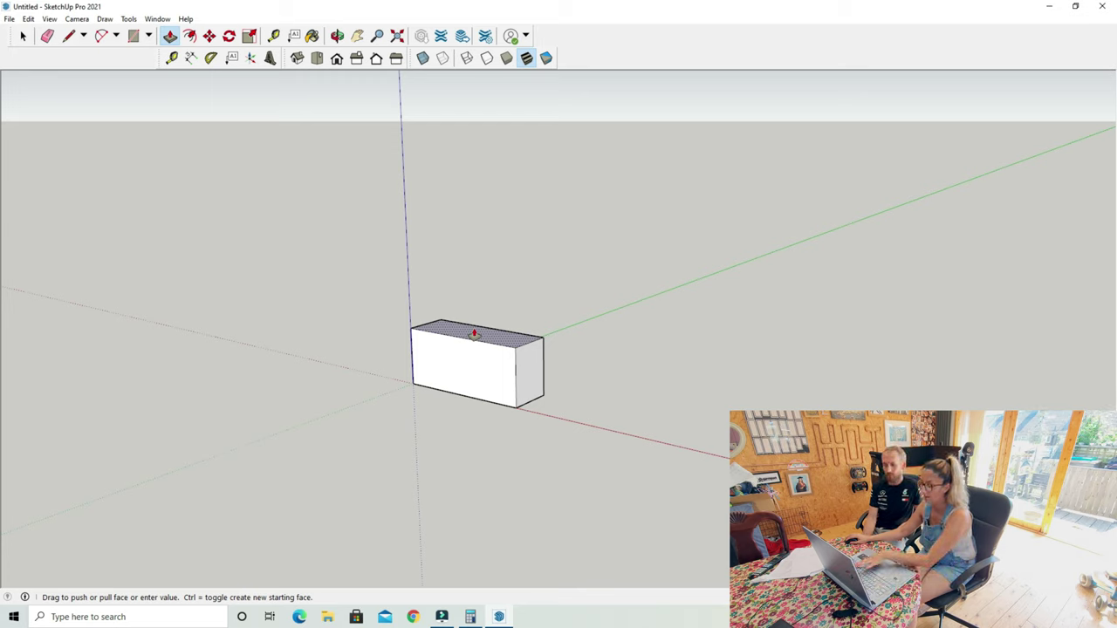
pyautogui.write('2000')
pyautogui.press('Return')
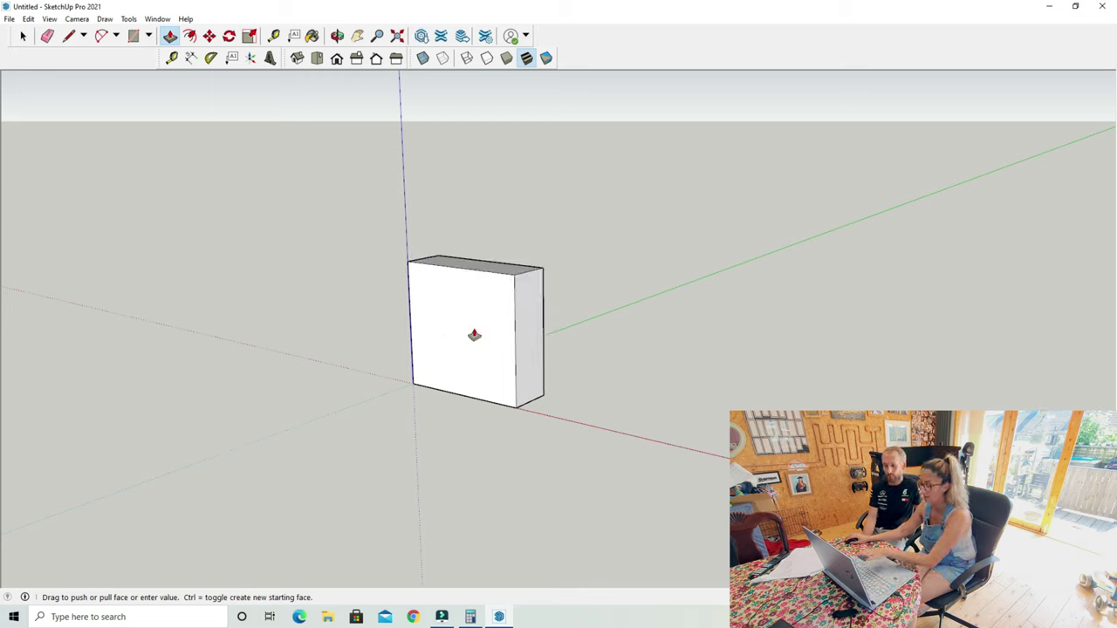
pyautogui.click(337, 59)
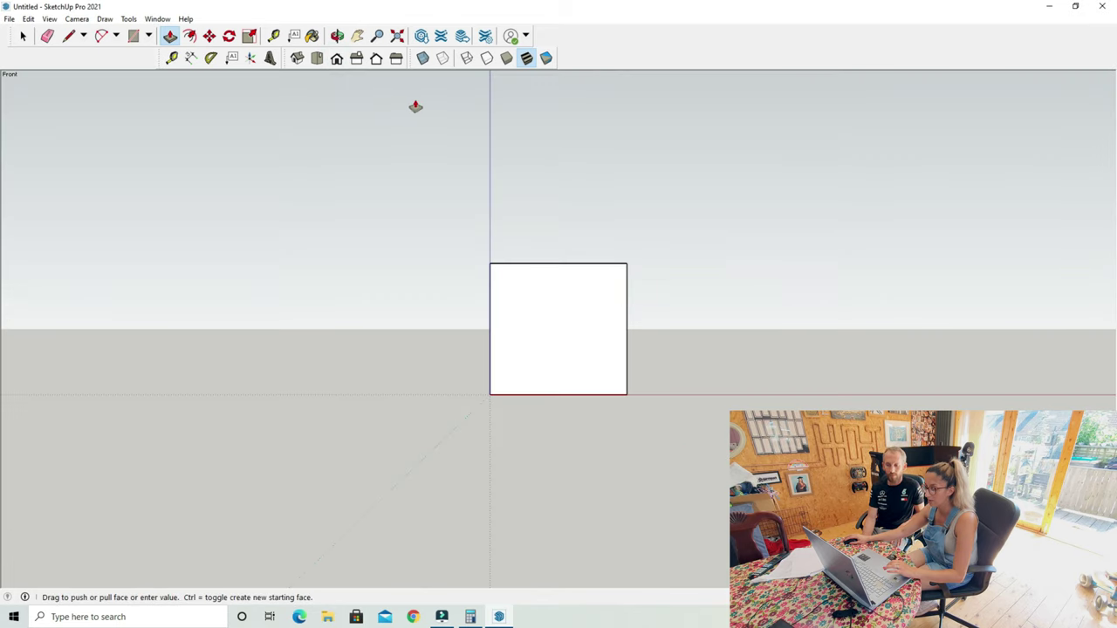
pyautogui.click(397, 39)
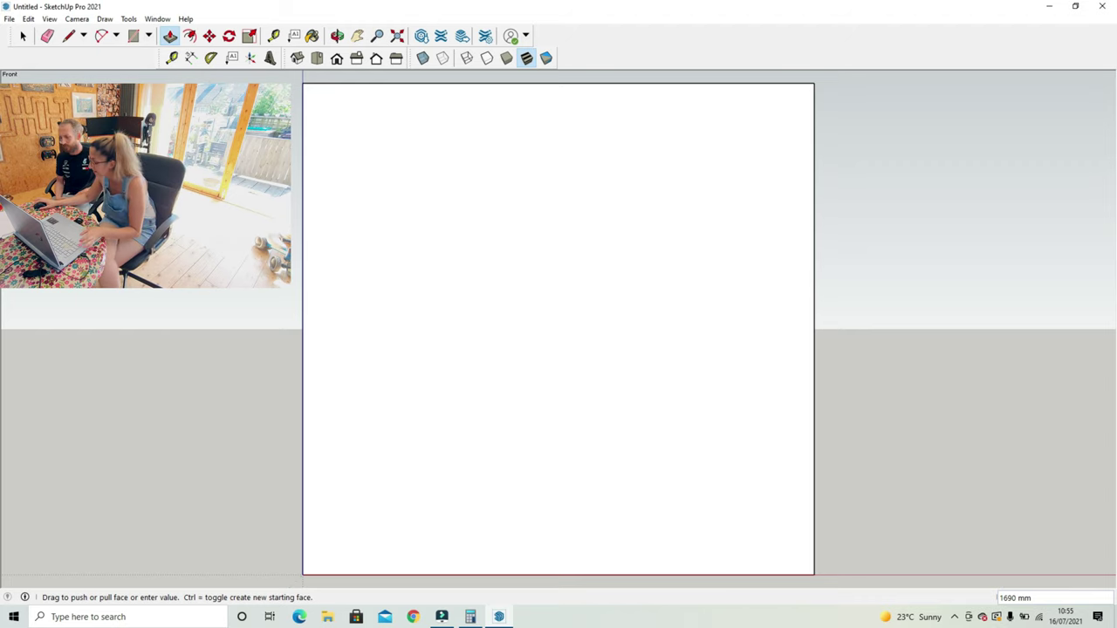
# Place a guide 160 mm above the block's bottom edge
pyautogui.click(273, 34)
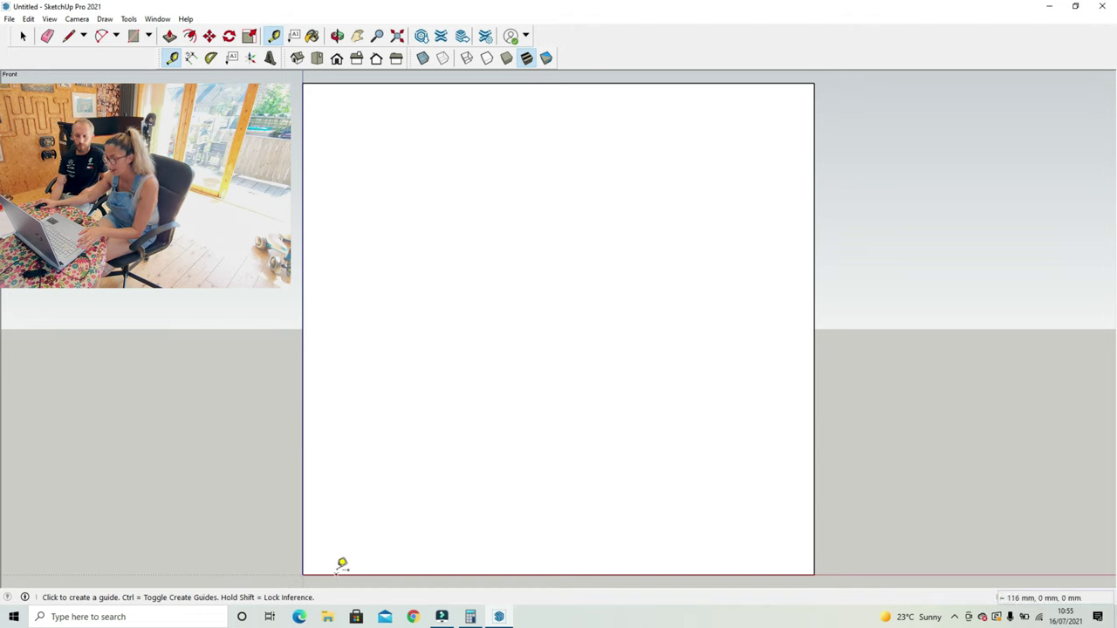
pyautogui.click(336, 574)
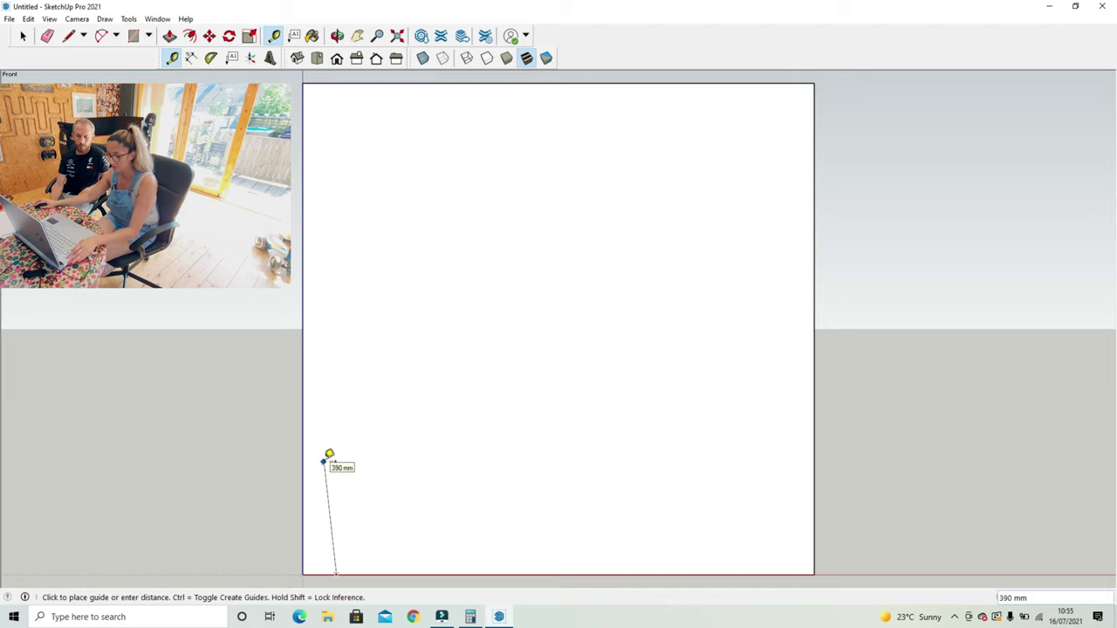
pyautogui.press('Escape')
pyautogui.click(329, 575)
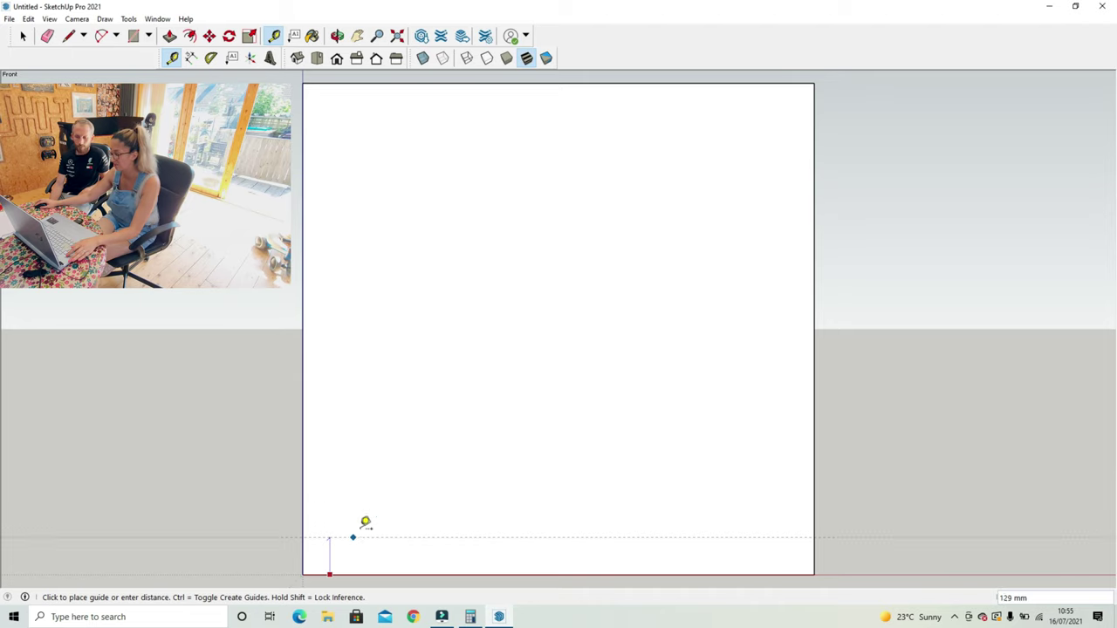
pyautogui.write('16')
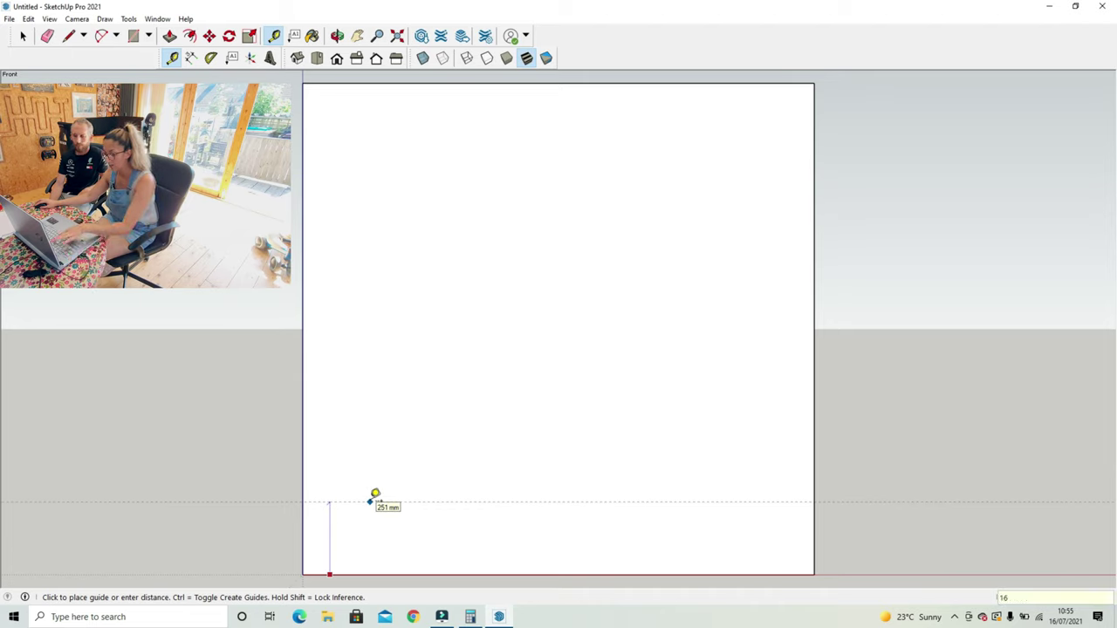
pyautogui.write('0')
pyautogui.press('Return')
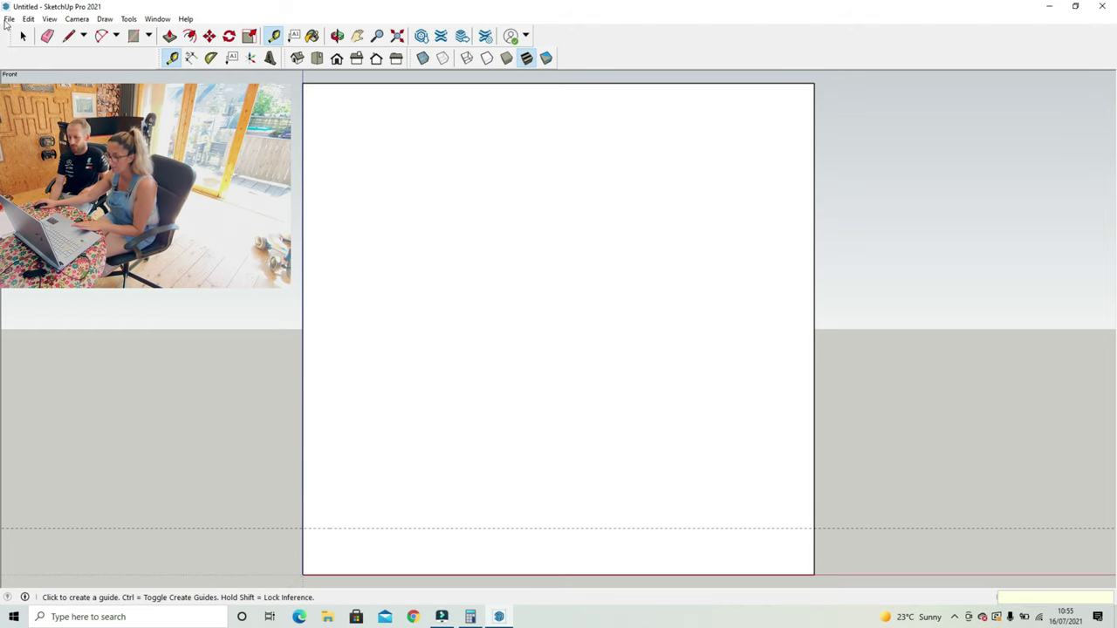
# Draw a diagonal line from the guide's left intersection to the top-right corner
pyautogui.click(68, 35)
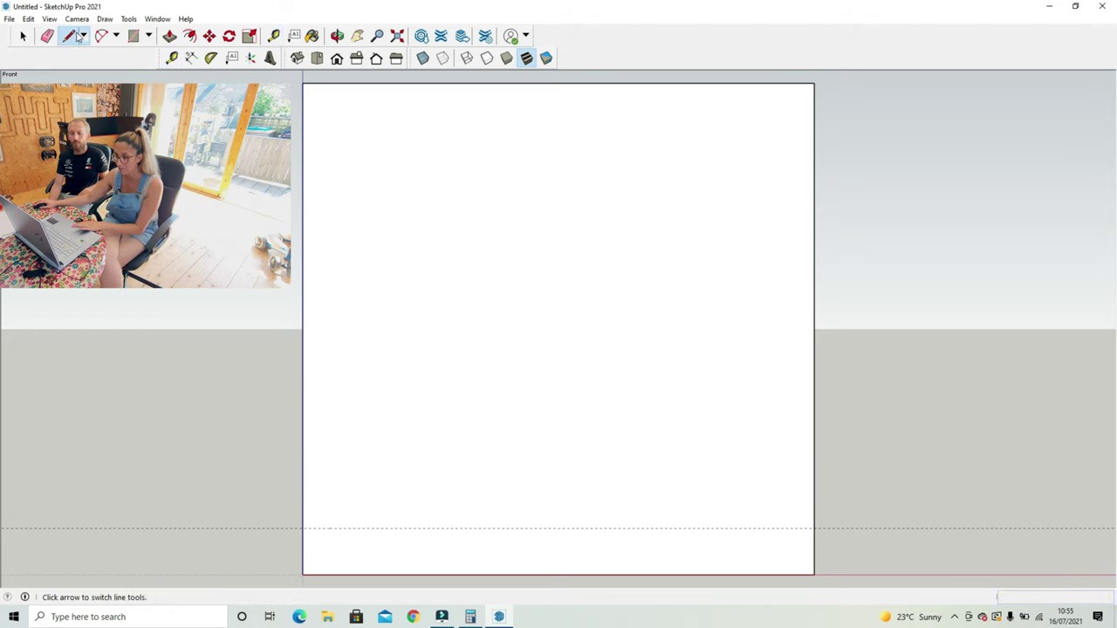
pyautogui.click(304, 526)
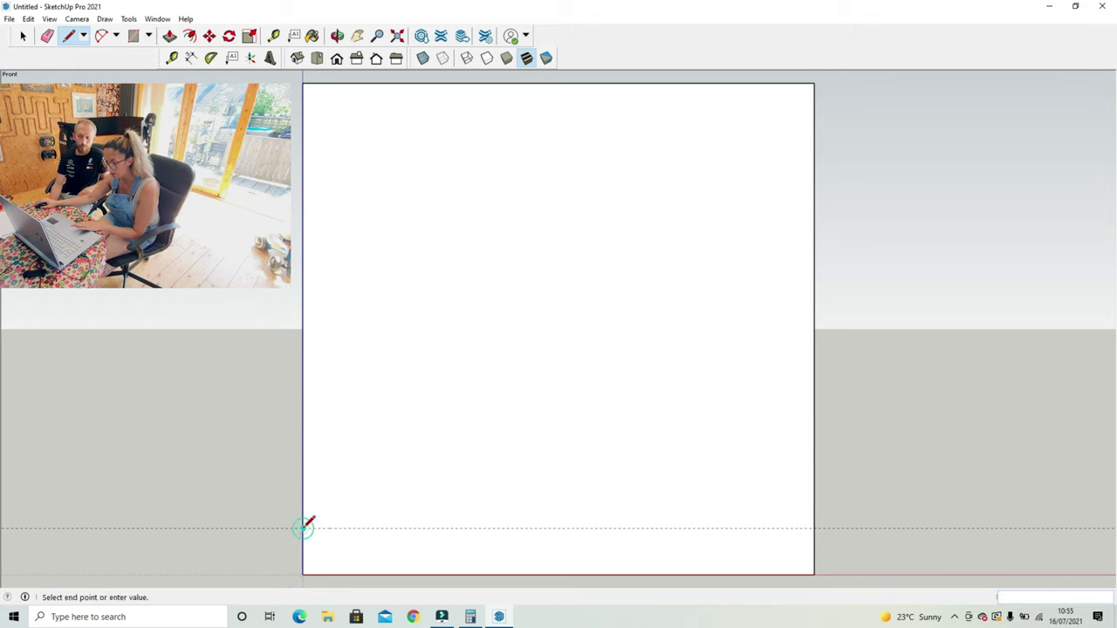
pyautogui.click(813, 83)
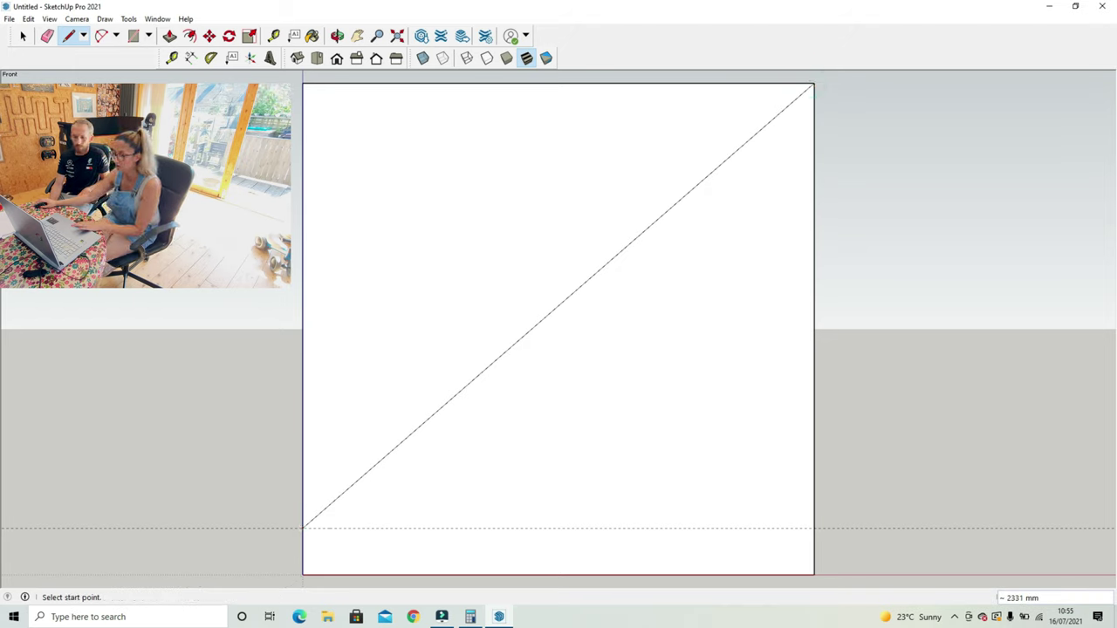
pyautogui.click(48, 36)
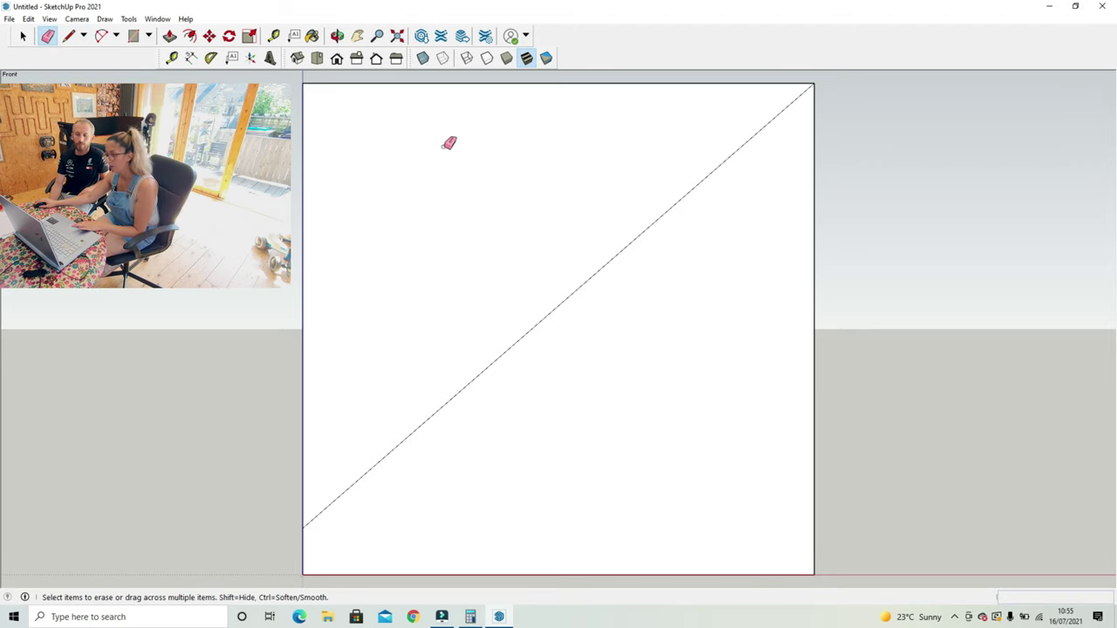
# Push the upper-left triangle back 600 mm through the block and orbit to check the wedge
pyautogui.click(170, 36)
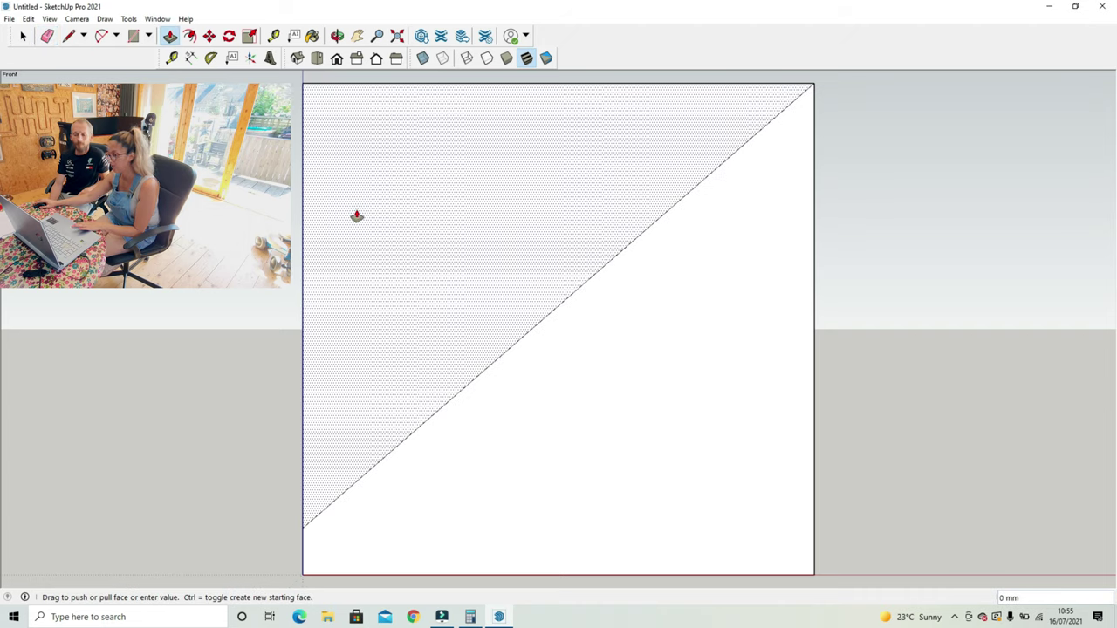
pyautogui.click(356, 216)
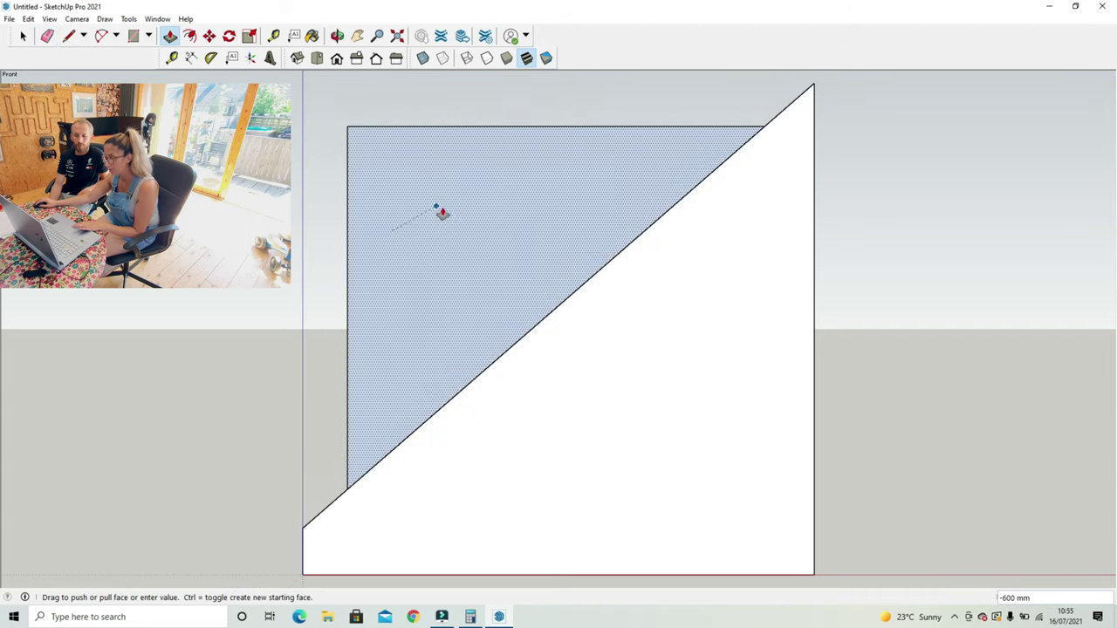
pyautogui.click(445, 213)
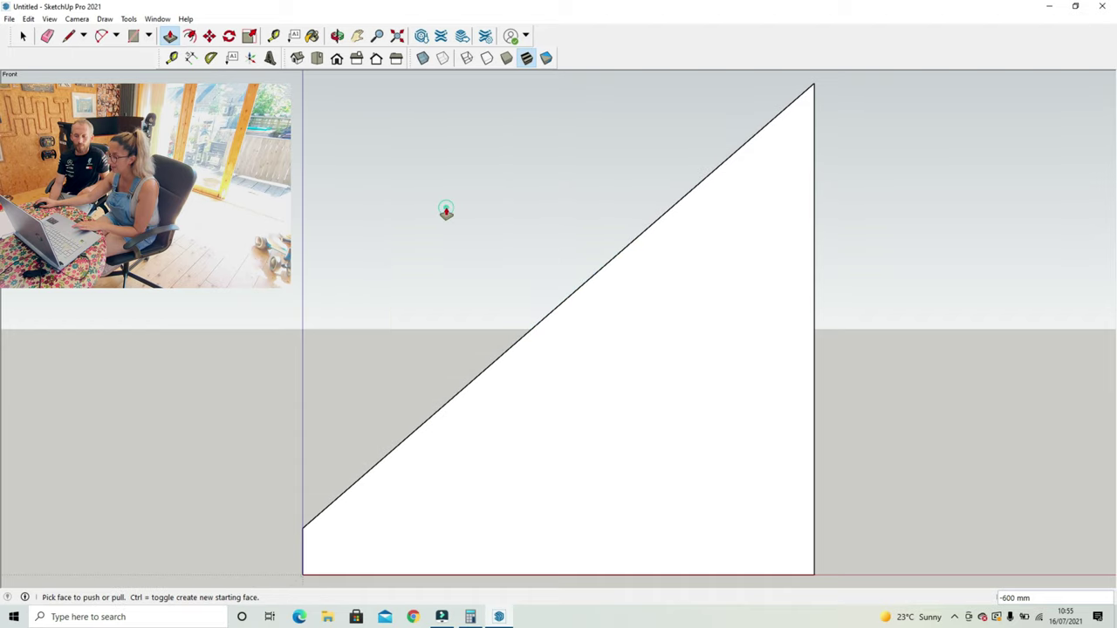
pyautogui.click(337, 36)
pyautogui.moveTo(447, 308); pyautogui.dragTo(436, 227)
pyautogui.moveTo(380, 106); pyautogui.dragTo(453, 107)
# Undo the Push/Pull and erase the upper-left triangle's leftover faces and top edge
pyautogui.click(399, 38)
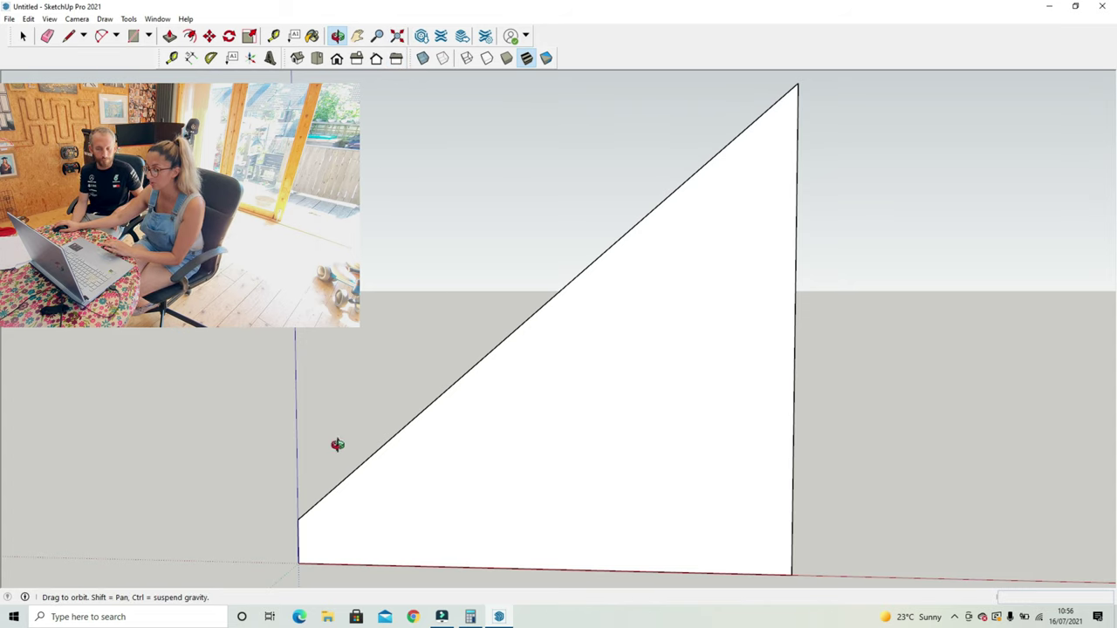
pyautogui.click(28, 18)
pyautogui.click(44, 33)
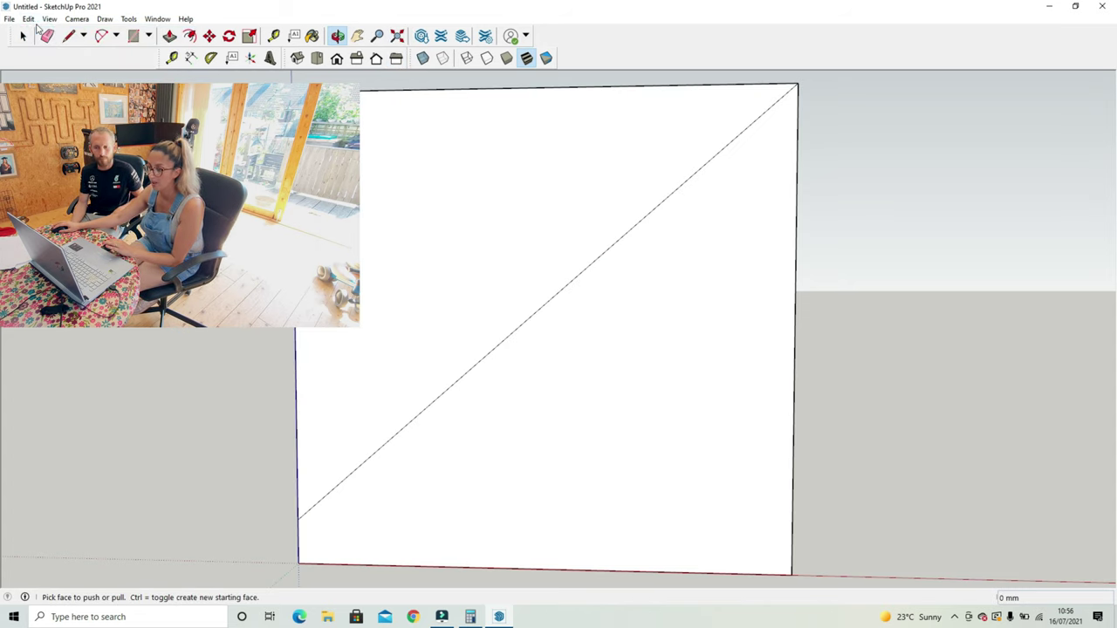
pyautogui.click(47, 35)
pyautogui.click(296, 148)
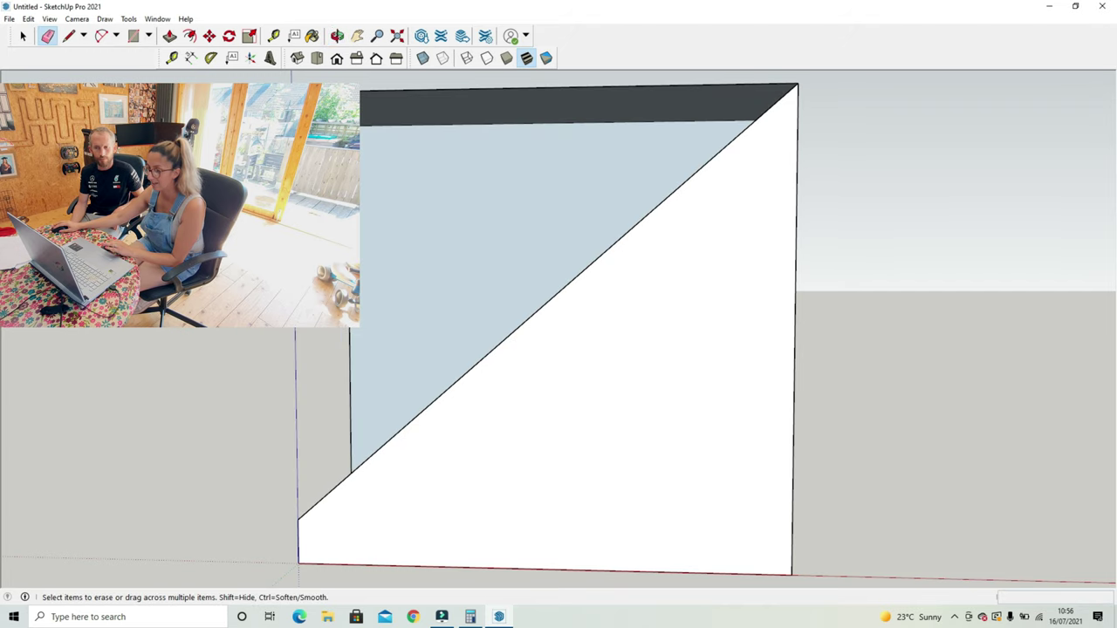
pyautogui.click(576, 84)
pyautogui.click(350, 402)
pyautogui.click(558, 124)
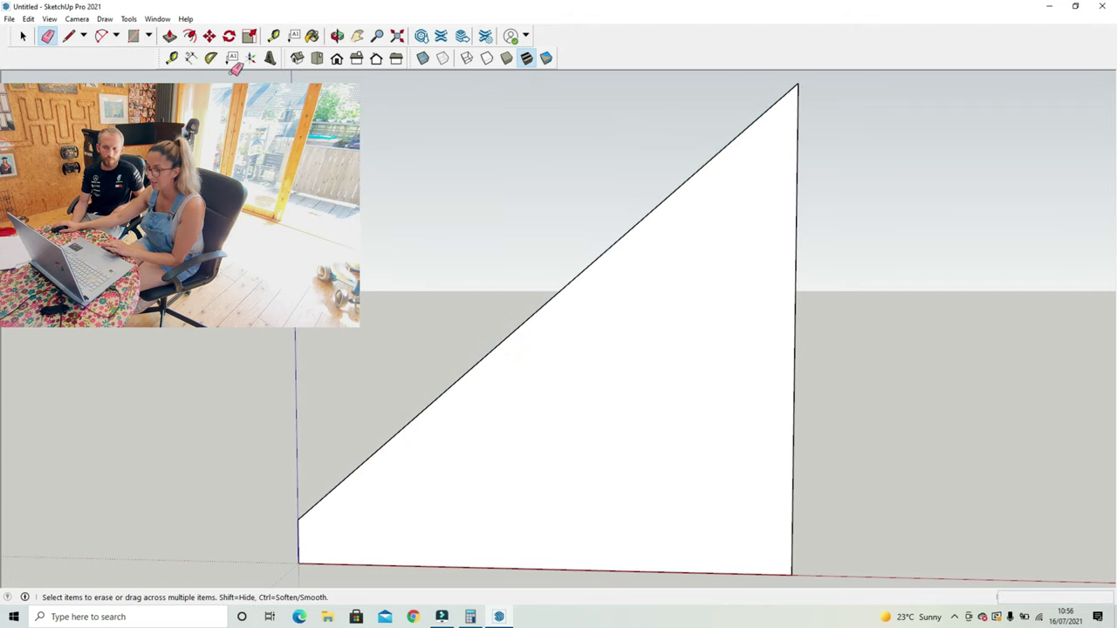
# Orbit to inspect the inner faces, then undo the erasing to restore the rectangle
pyautogui.click(337, 35)
pyautogui.moveTo(375, 209); pyautogui.dragTo(412, 265)
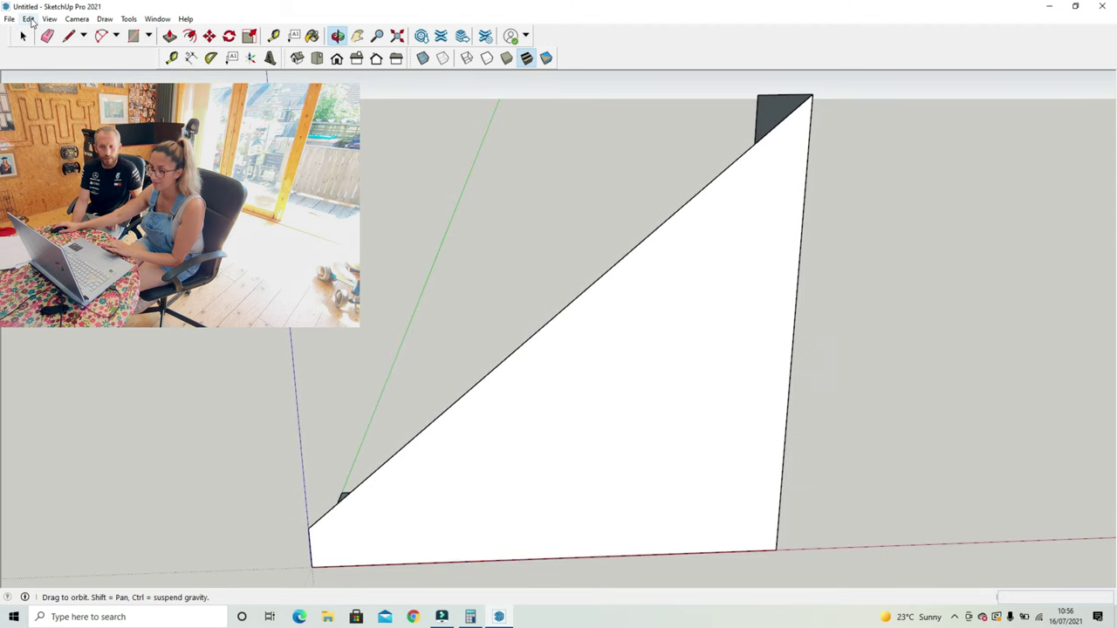
pyautogui.click(27, 19)
pyautogui.click(53, 33)
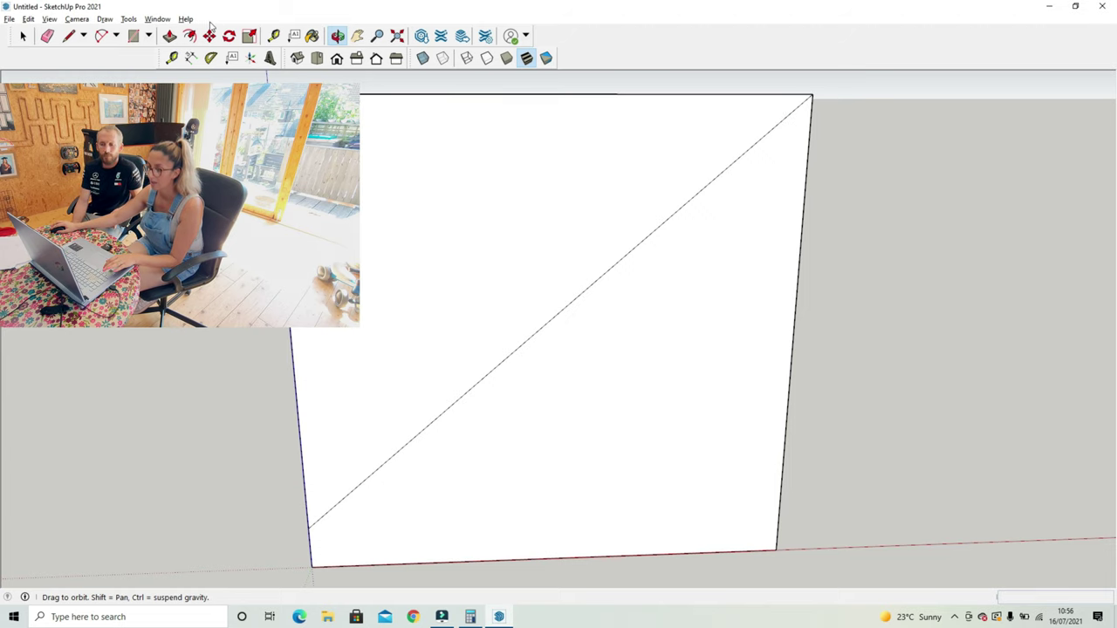
# Push the upper-left triangle back 600 mm again and view the wedge from the front, zoomed to fit
pyautogui.click(169, 35)
pyautogui.click(436, 175)
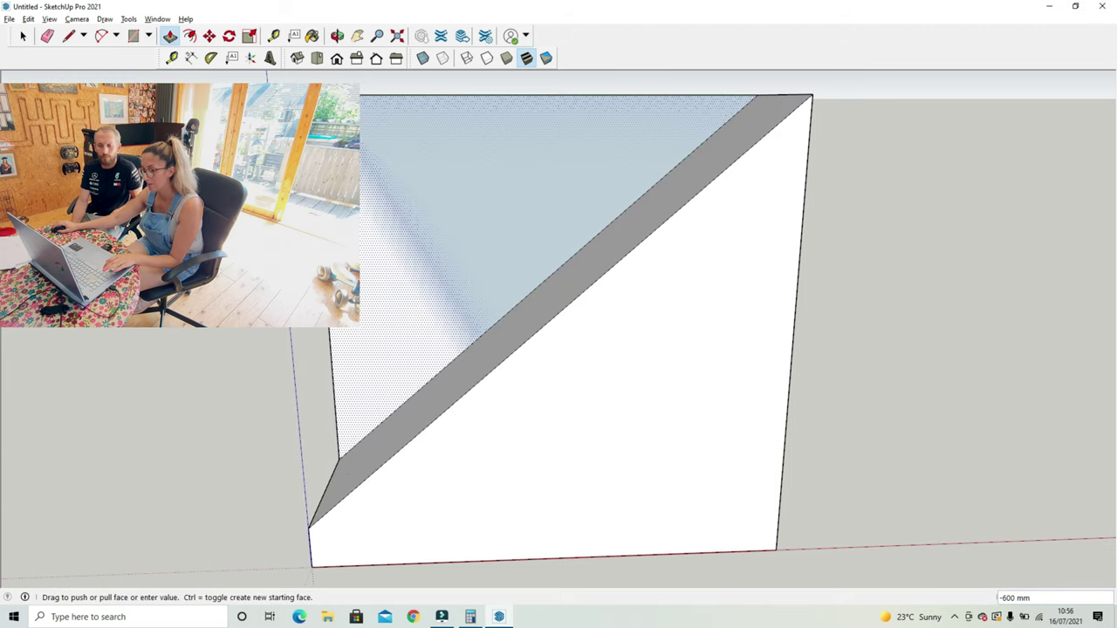
pyautogui.press('Return')
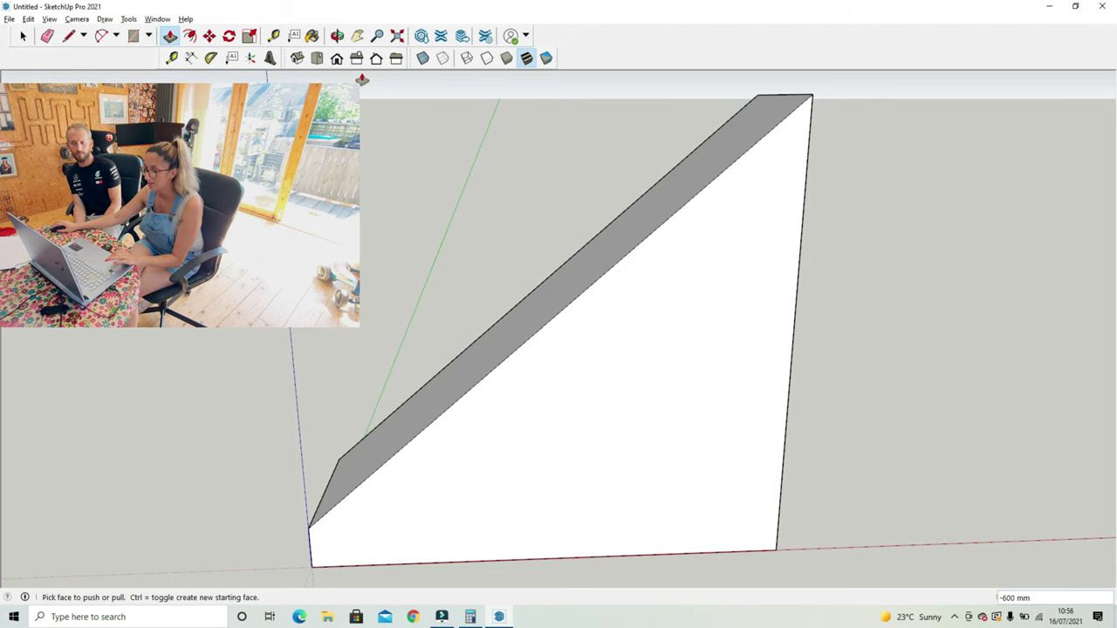
pyautogui.click(337, 57)
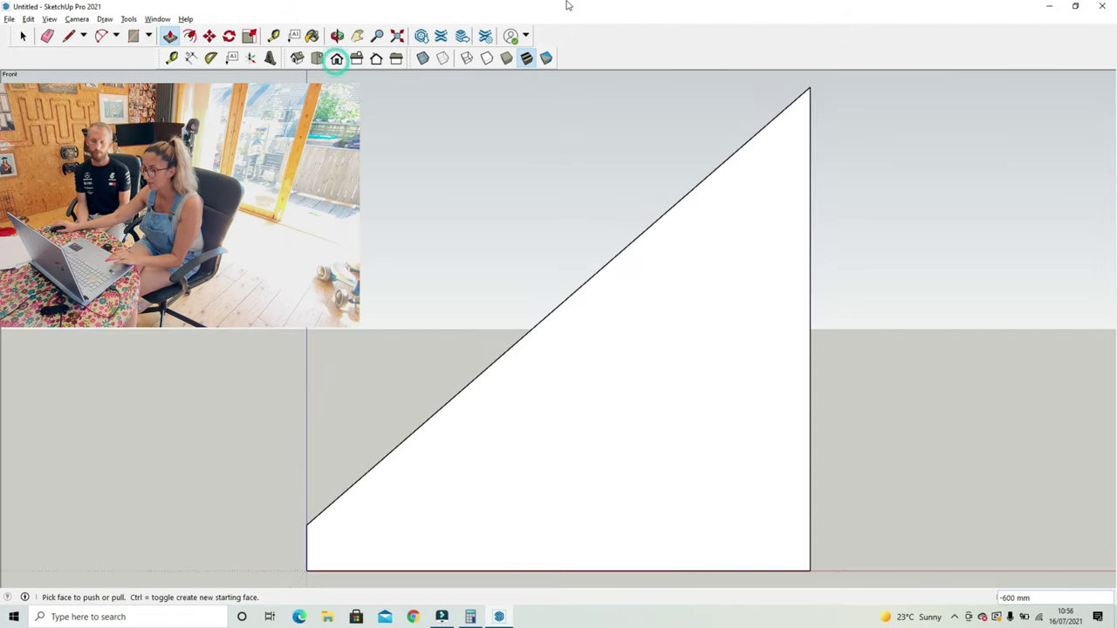
pyautogui.click(397, 36)
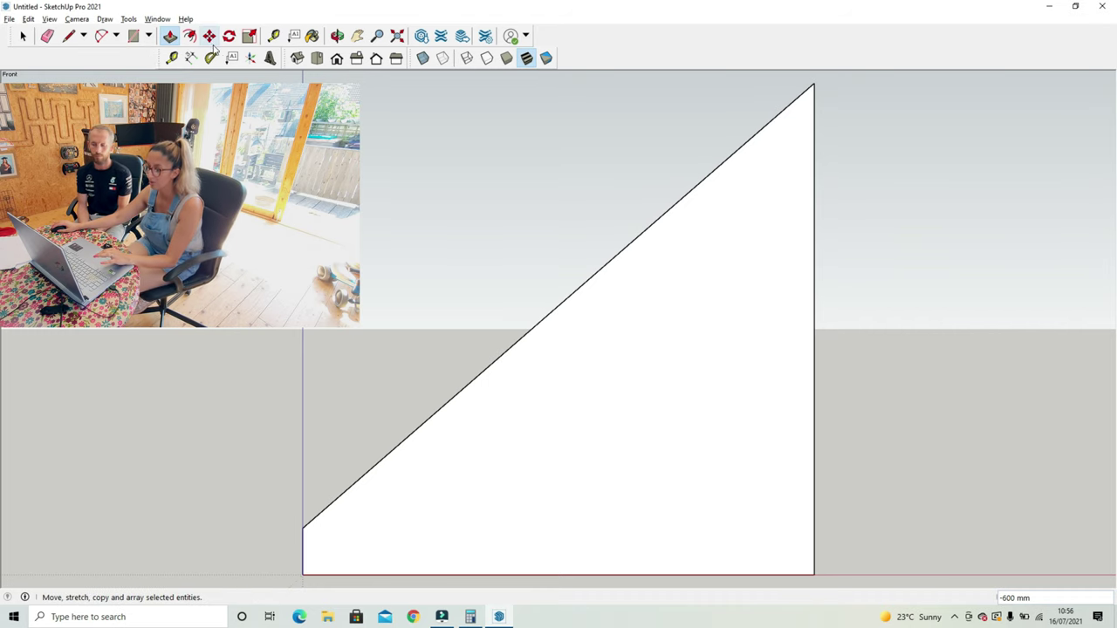
# Place trim guides 60 mm above the bottom edge and 40 mm in from the left and right edges
pyautogui.click(273, 35)
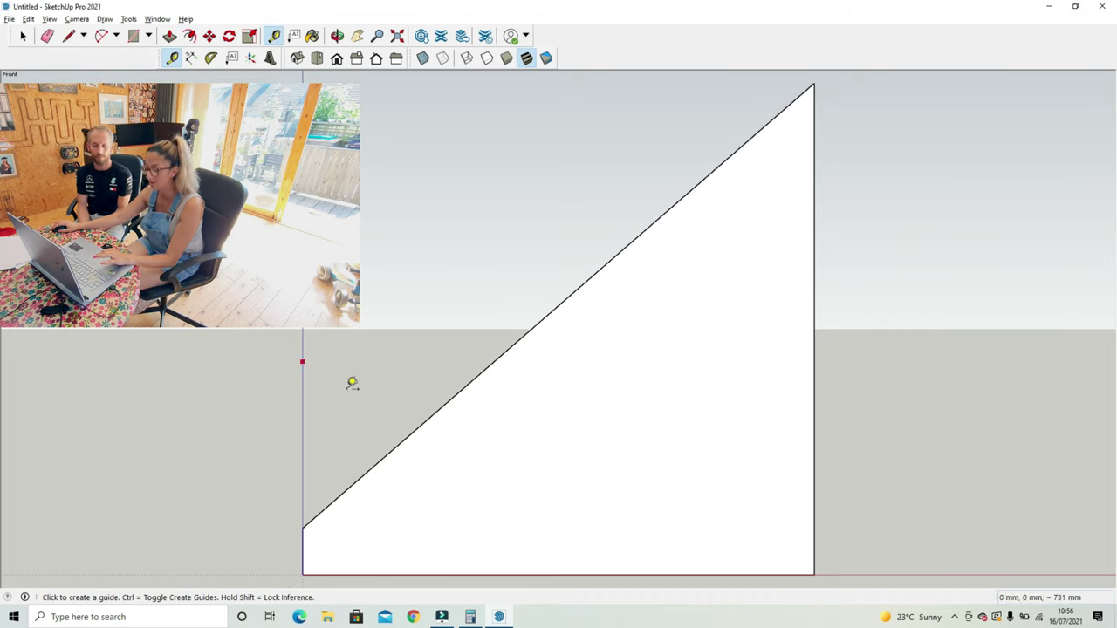
pyautogui.click(404, 573)
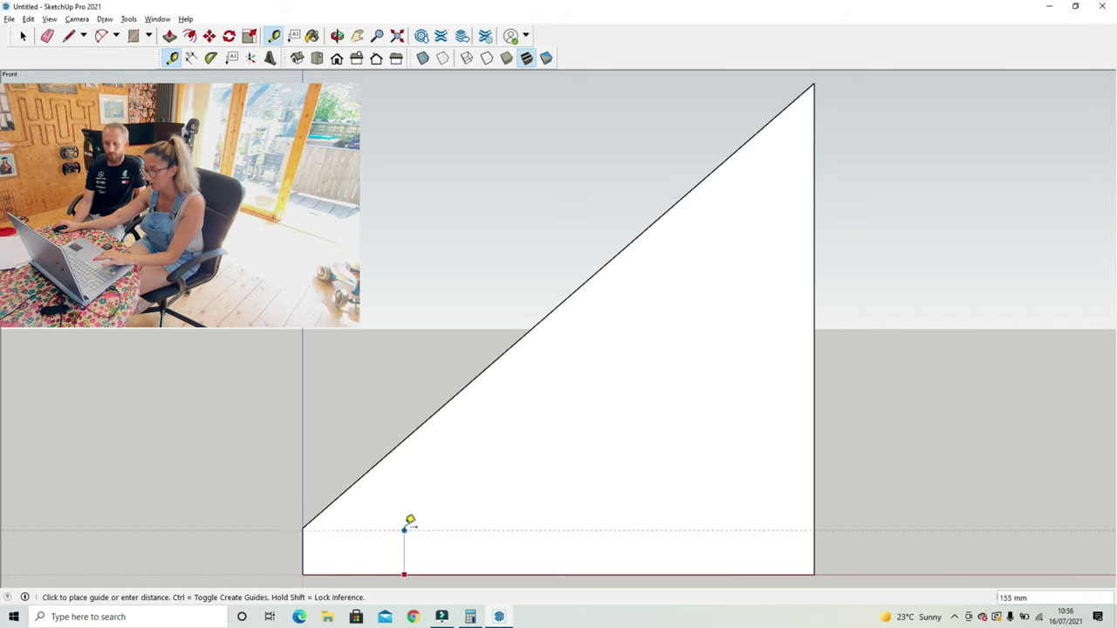
pyautogui.write('60')
pyautogui.press('Return')
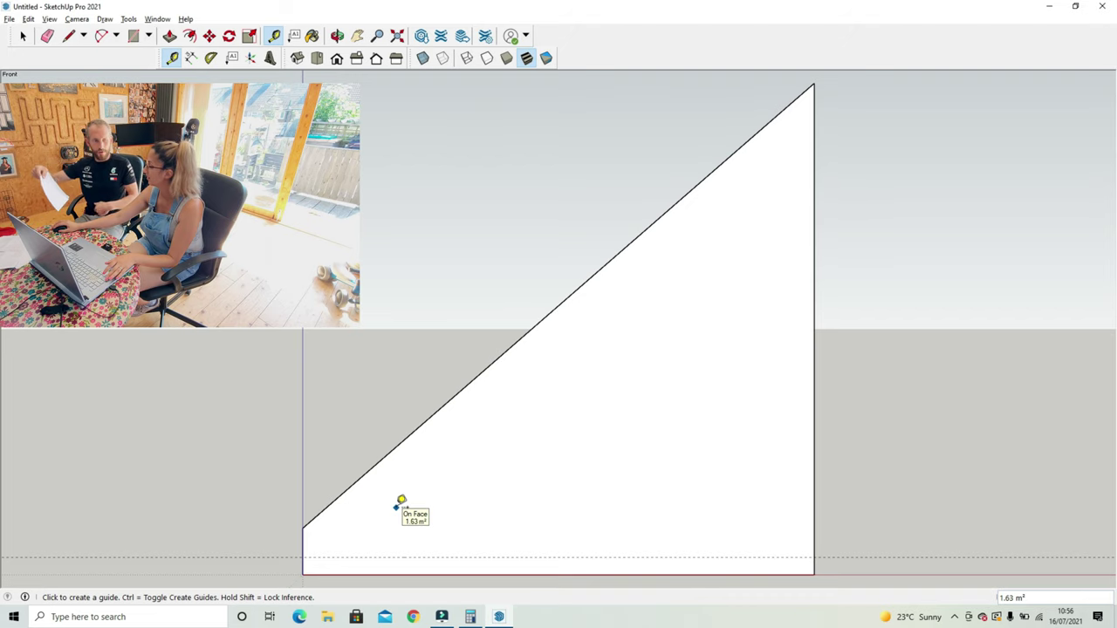
pyautogui.click(306, 532)
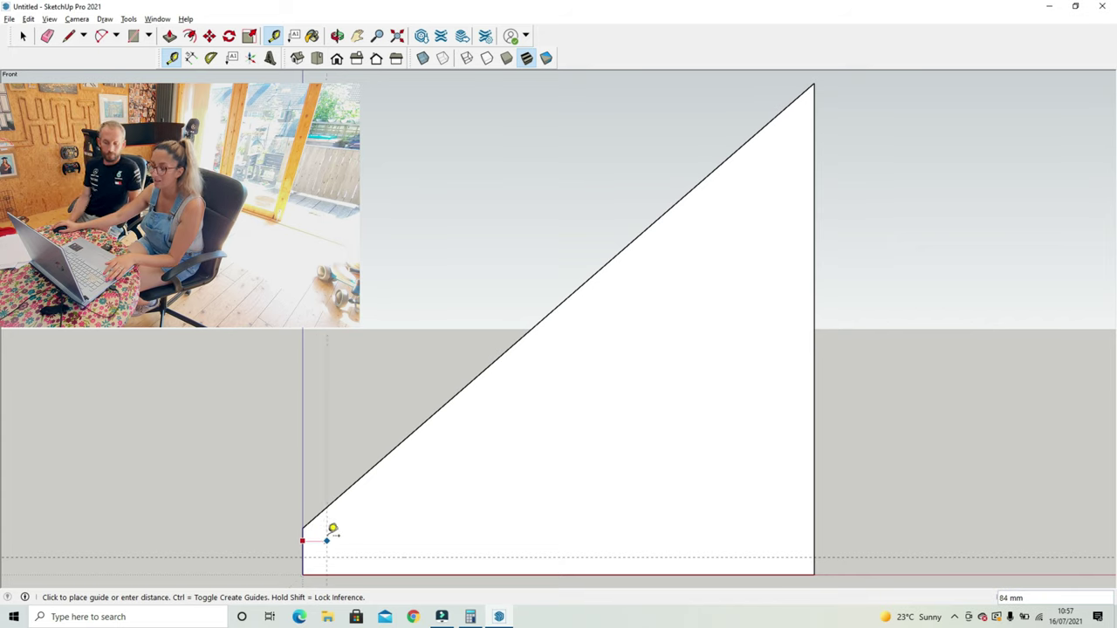
pyautogui.write('0')
pyautogui.press('Return')
pyautogui.click(816, 472)
pyautogui.write('40')
pyautogui.press('Return')
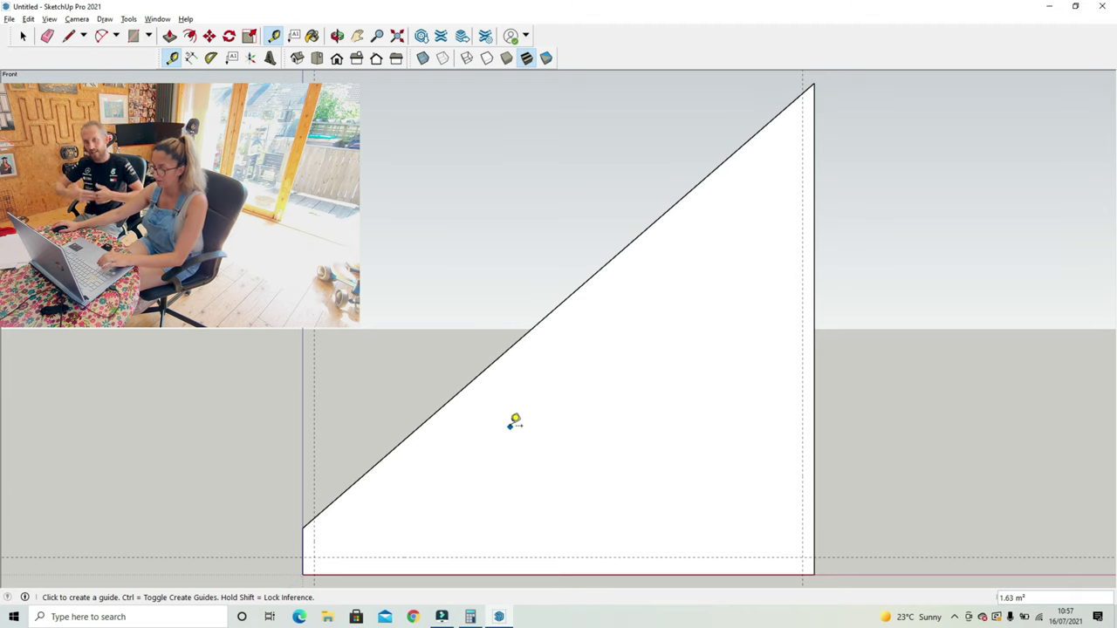
# Place a guide parallel to the sloping edge, 30 mm inside it
pyautogui.click(486, 366)
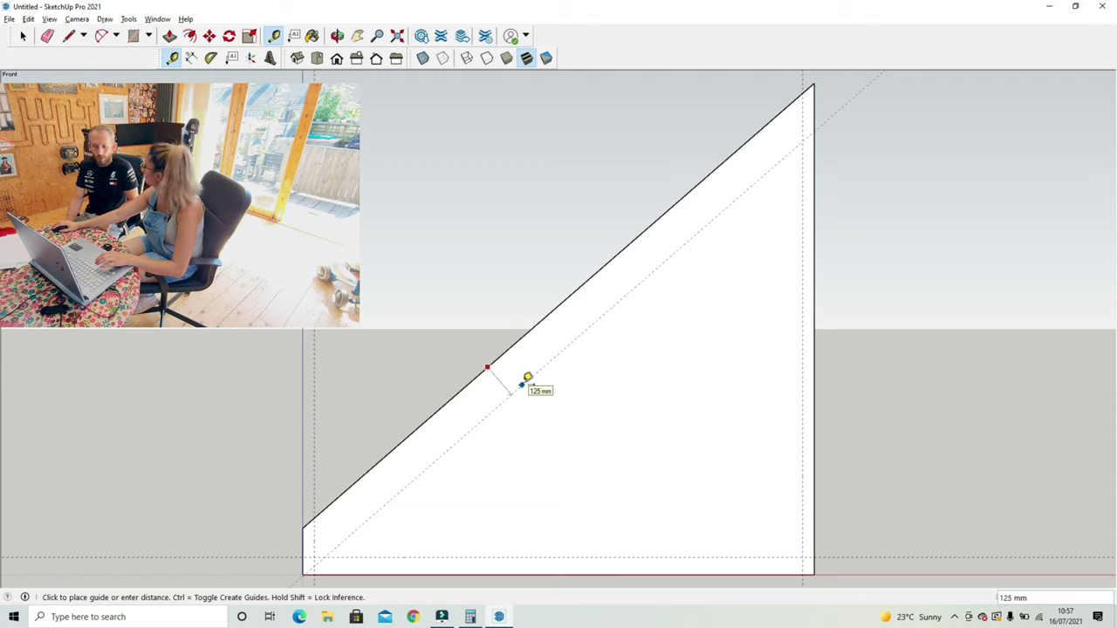
pyautogui.write('30')
pyautogui.press('Return')
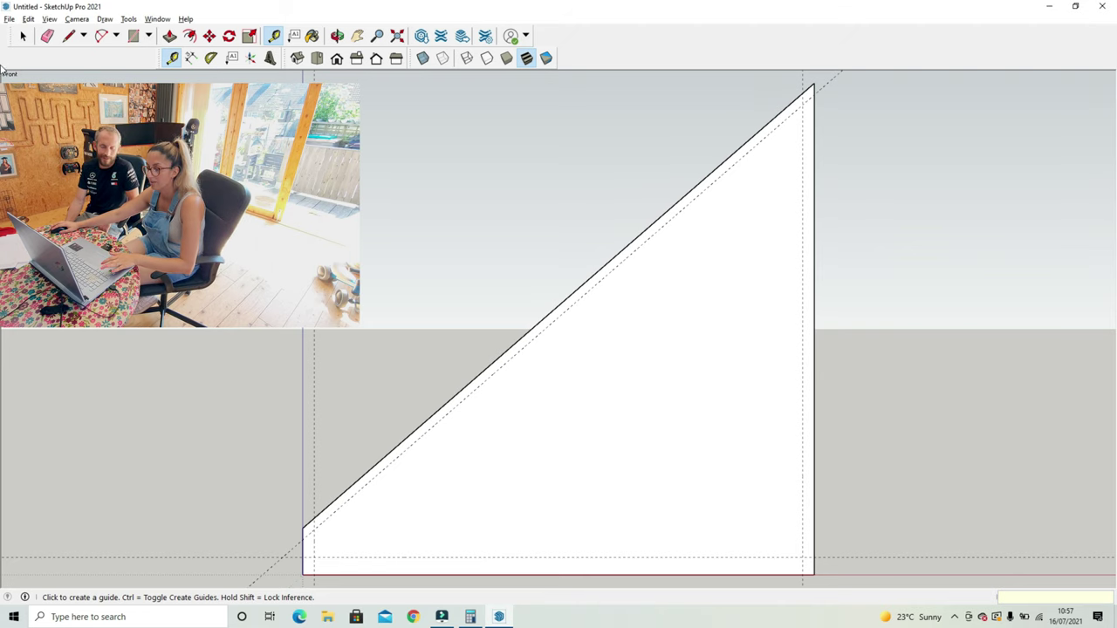
pyautogui.click(64, 40)
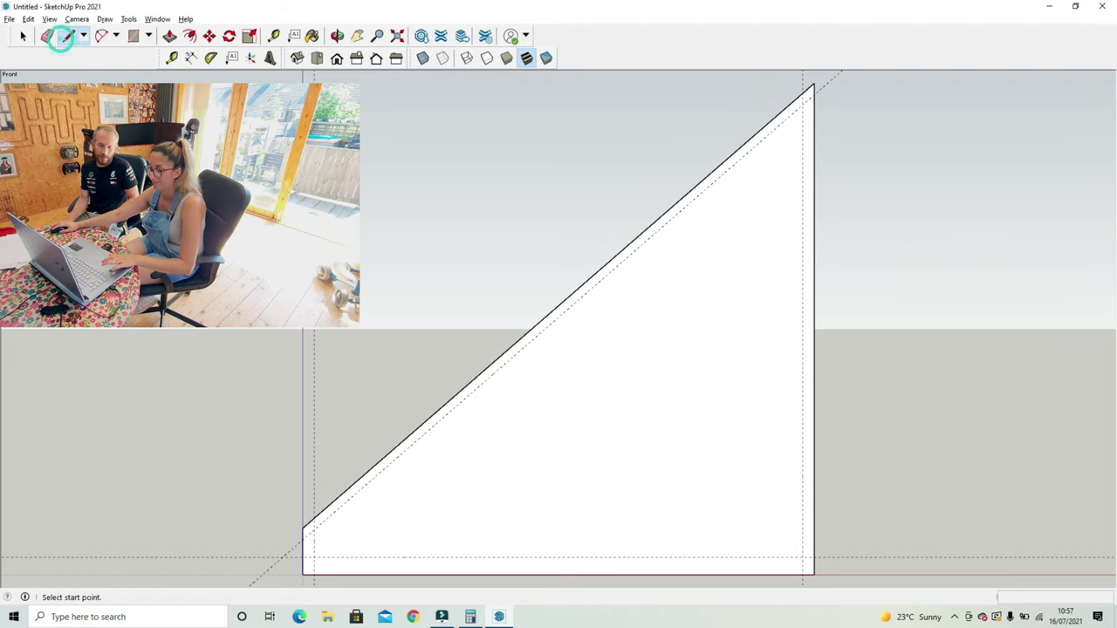
# Trace the inset triangle along the guide intersections: bottom edge, right side, then the slope back
pyautogui.click(314, 528)
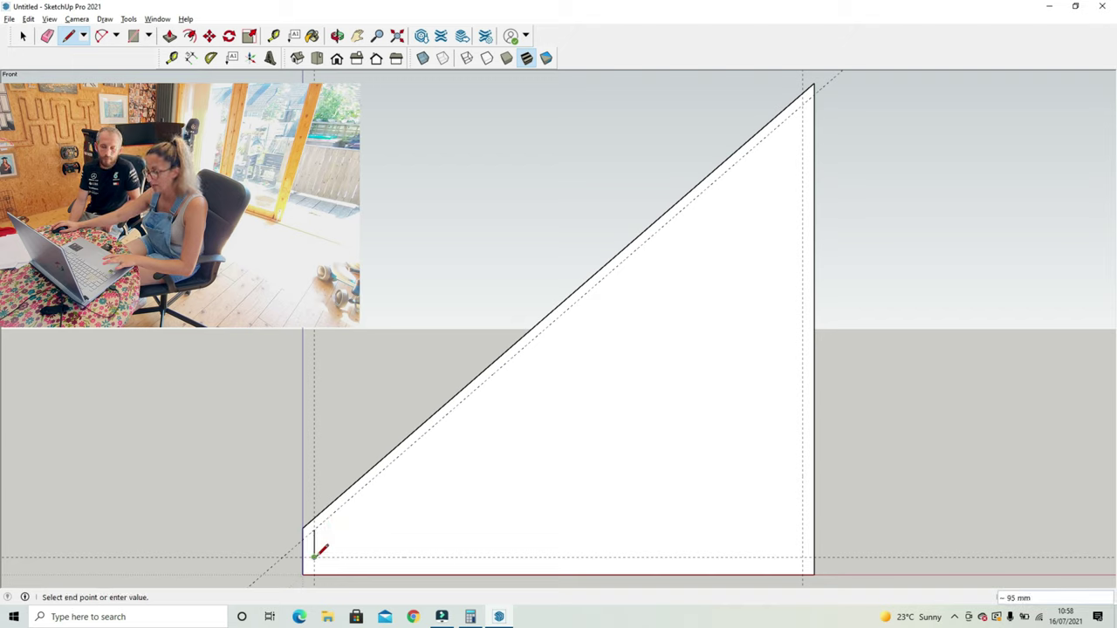
pyautogui.click(314, 555)
pyautogui.click(802, 556)
pyautogui.click(802, 105)
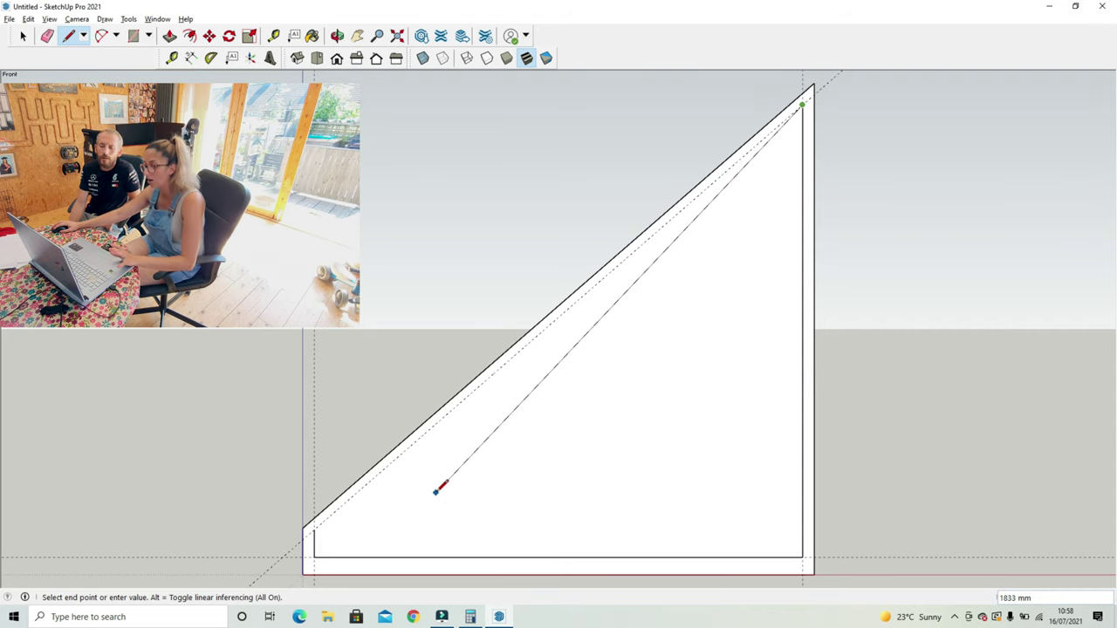
pyautogui.click(314, 528)
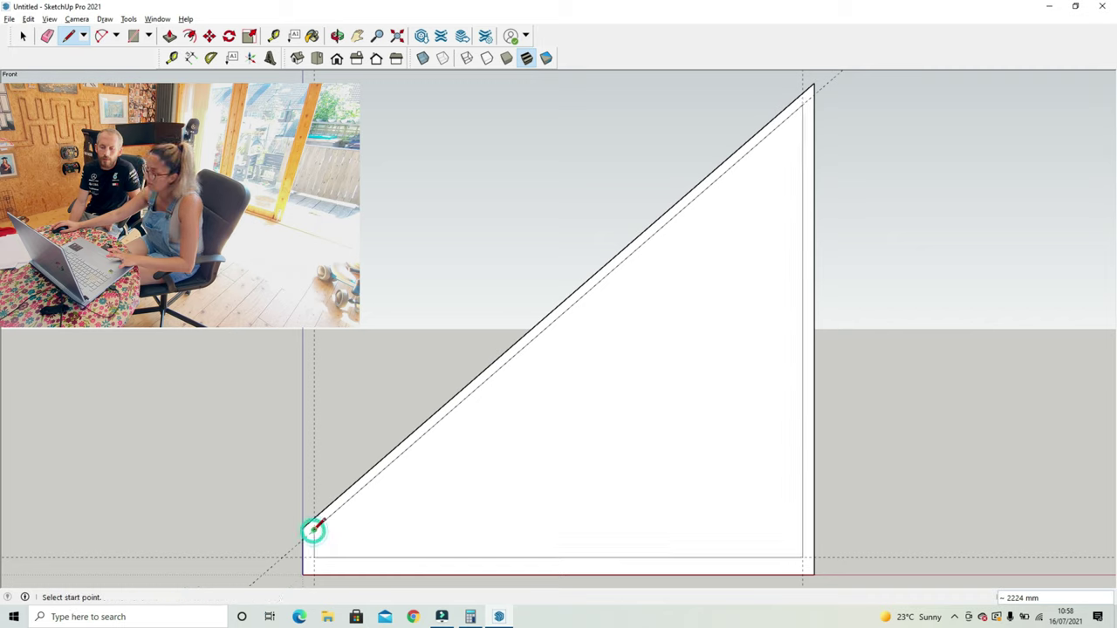
pyautogui.click(50, 35)
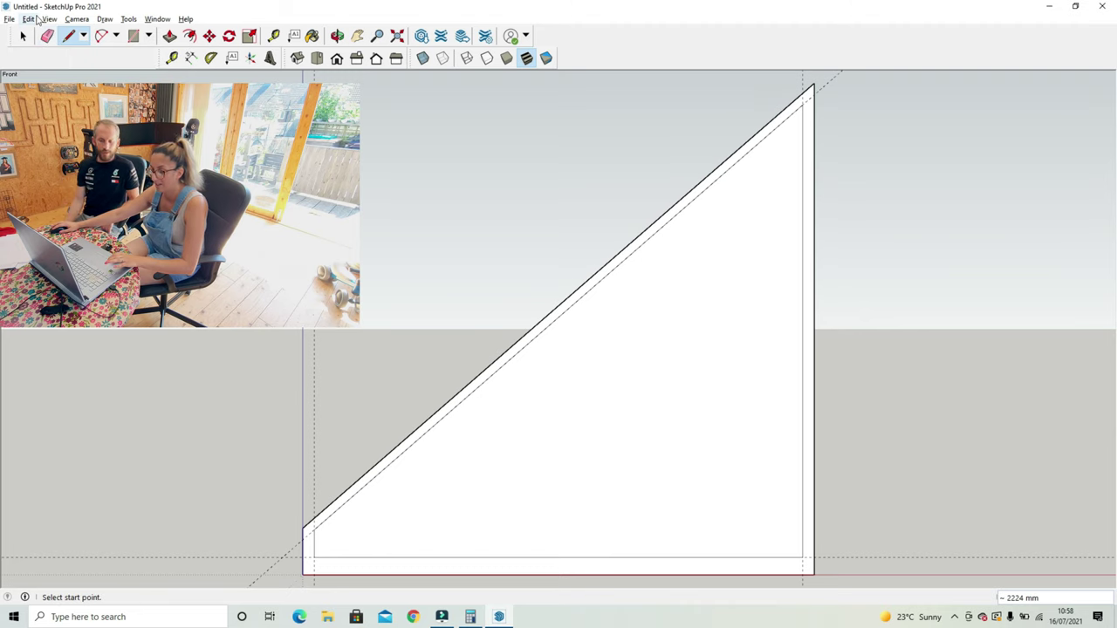
# Delete all dashed guide lines with Edit > Delete Guides, keeping only the triangle outlines
pyautogui.click(29, 19)
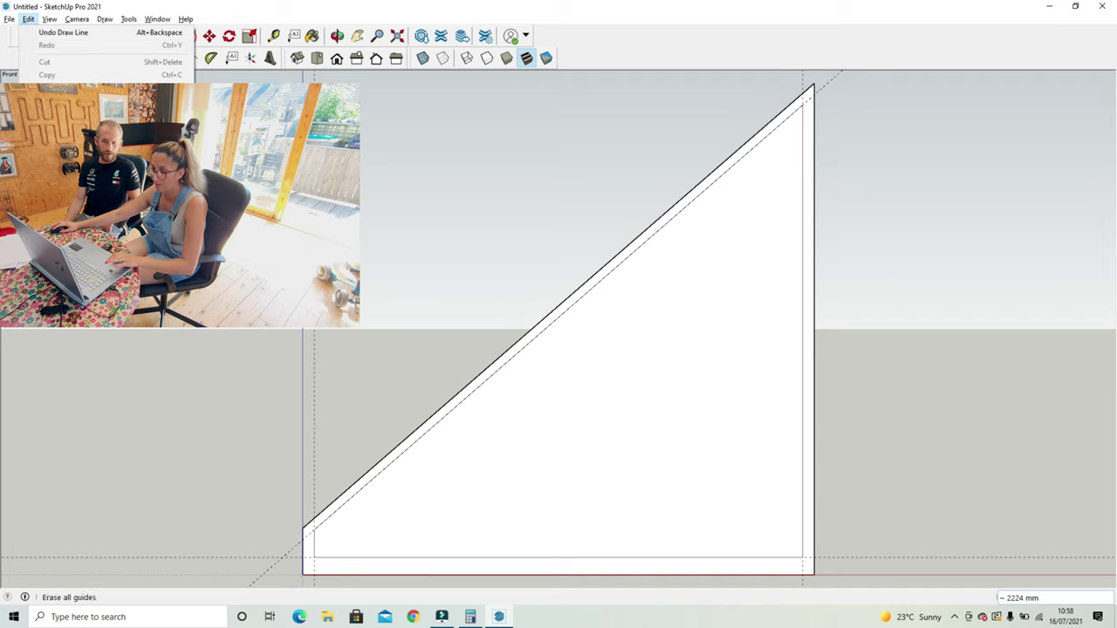
pyautogui.click(70, 131)
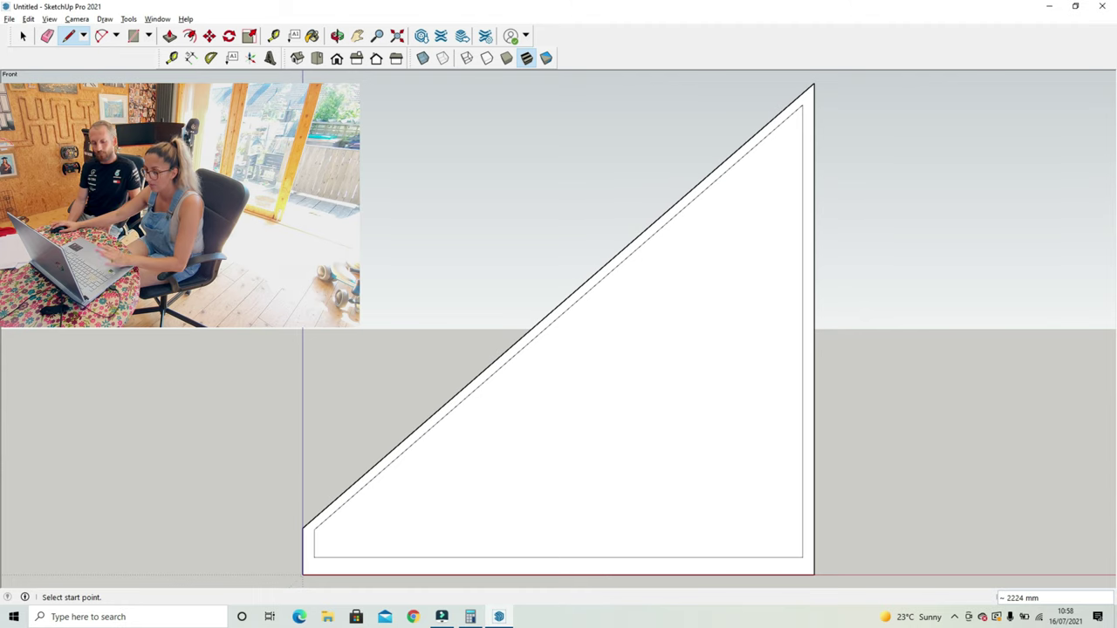
pyautogui.click(190, 36)
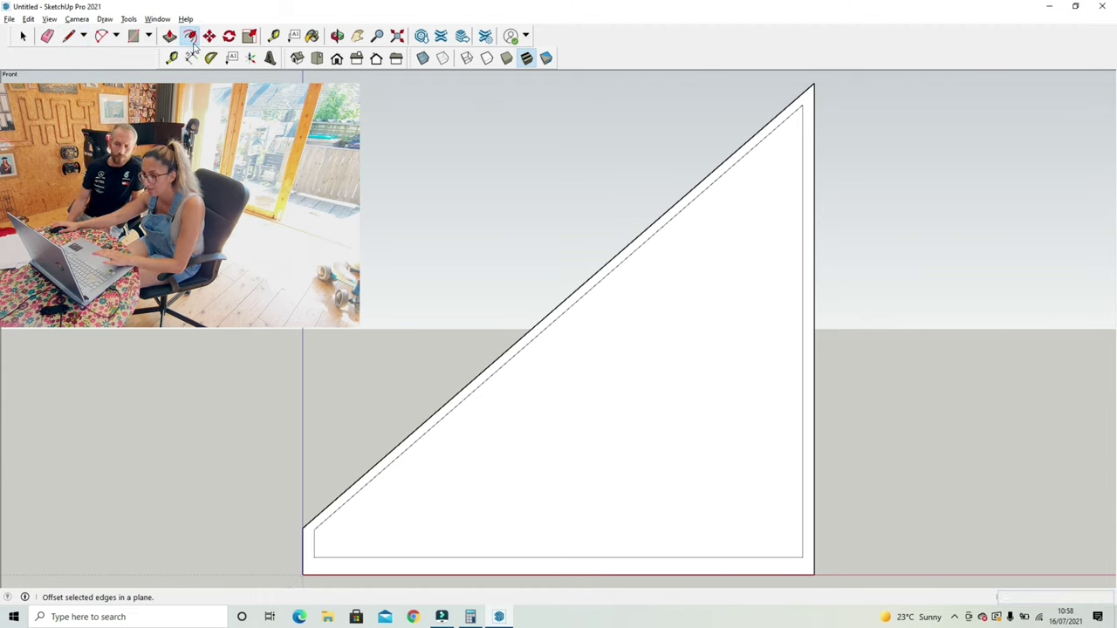
# Offset the inner triangle a short distance inward to form a double inner border
pyautogui.click(612, 281)
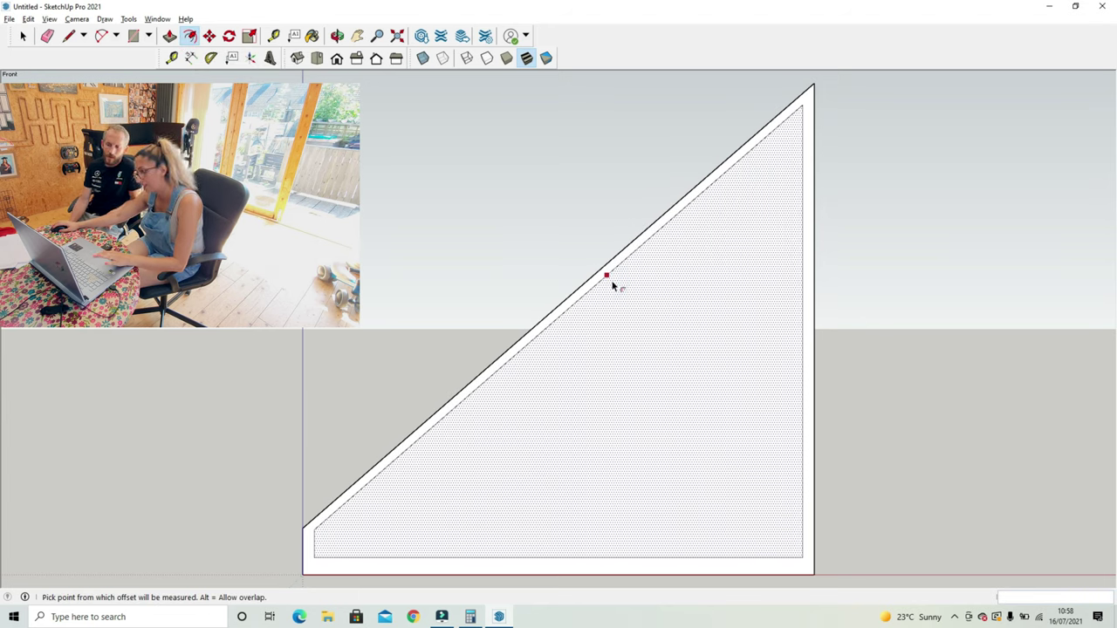
pyautogui.click(613, 283)
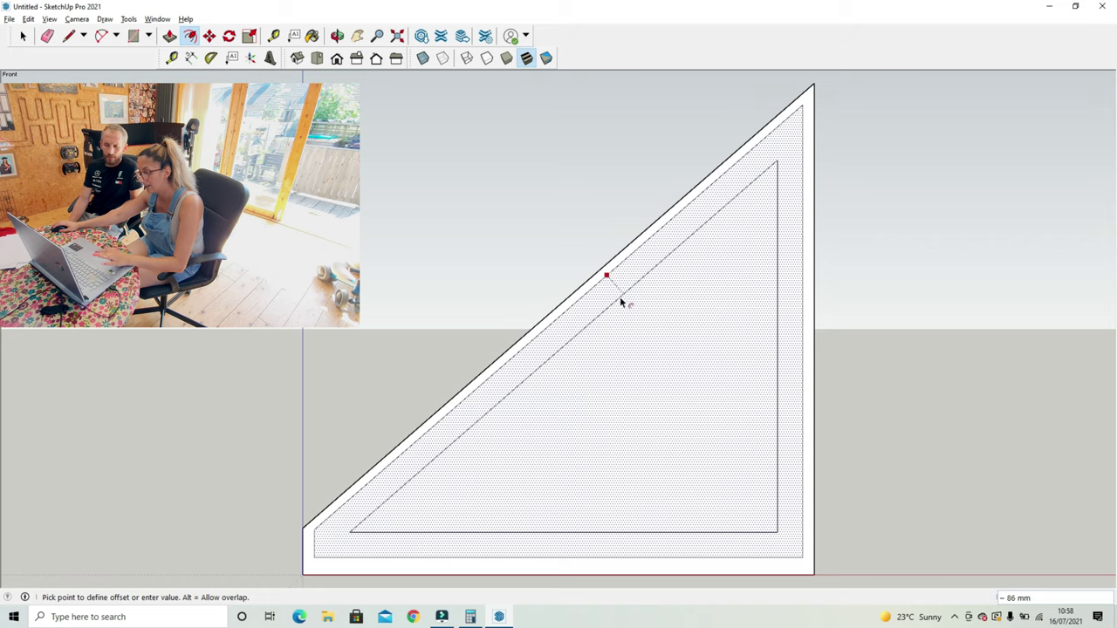
pyautogui.click(616, 300)
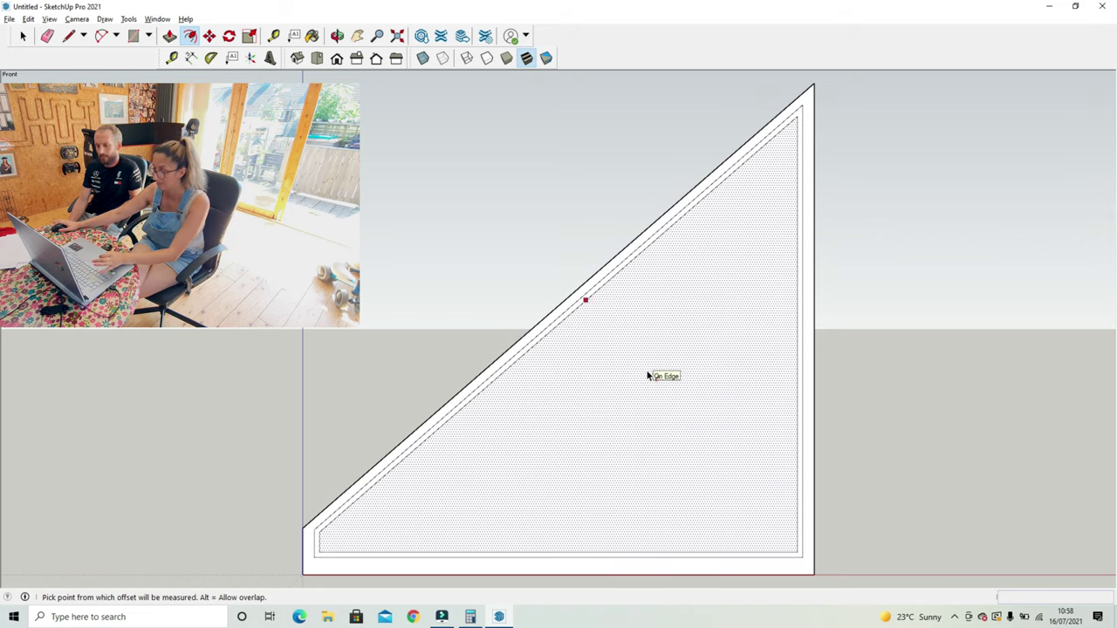
pyautogui.press('Escape')
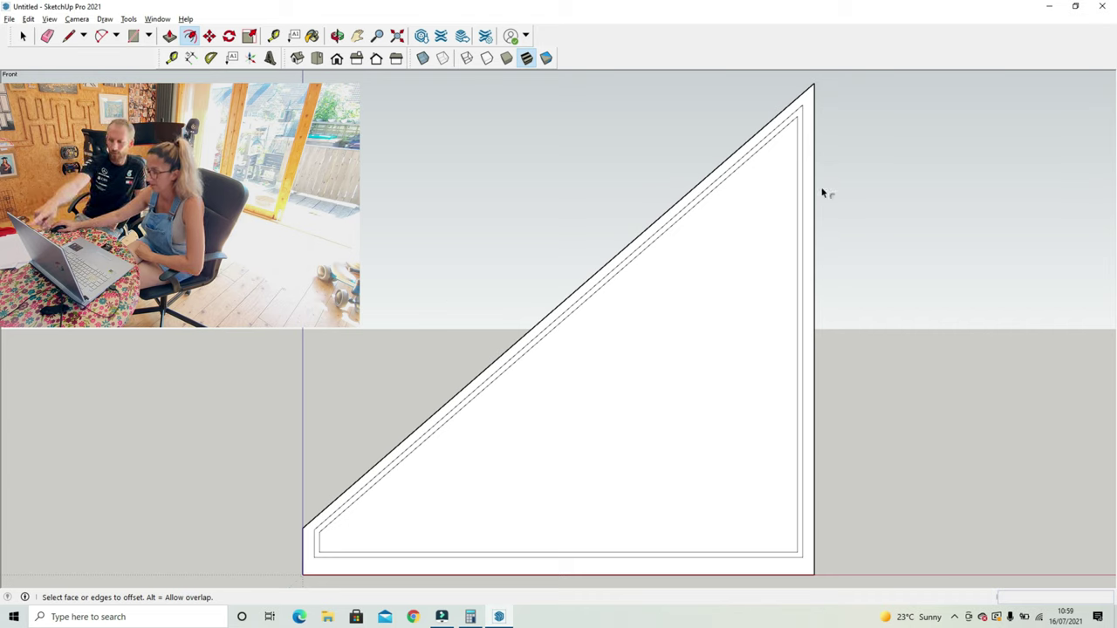
# Tape-measure the inner triangle's bottom edge from its lower-left corner, reading about 1642 mm
pyautogui.click(793, 136)
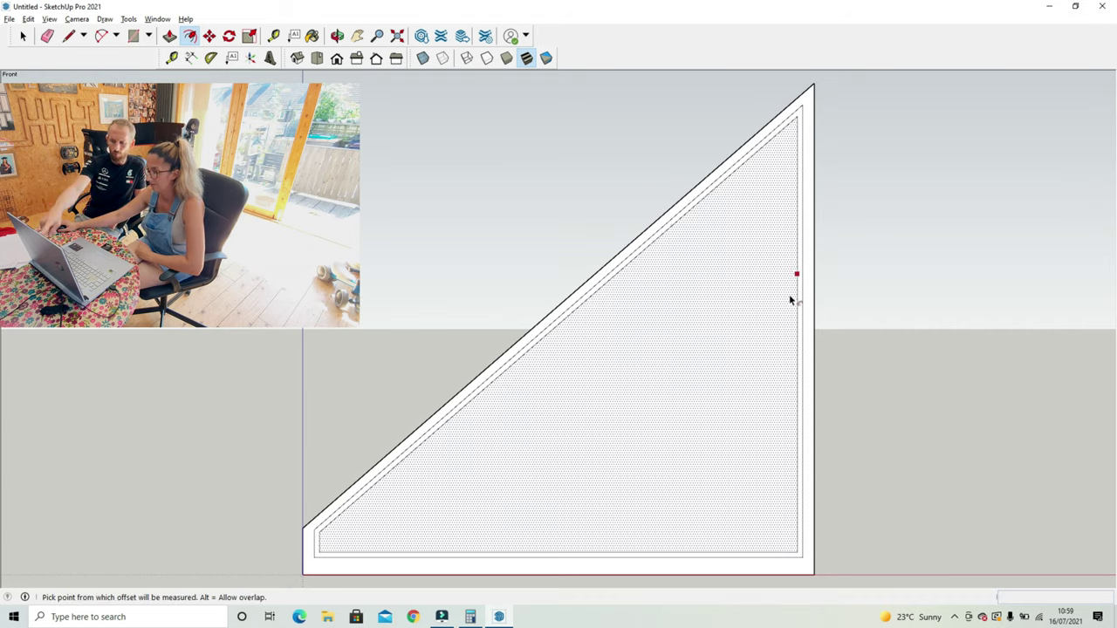
pyautogui.click(801, 547)
pyautogui.click(801, 547)
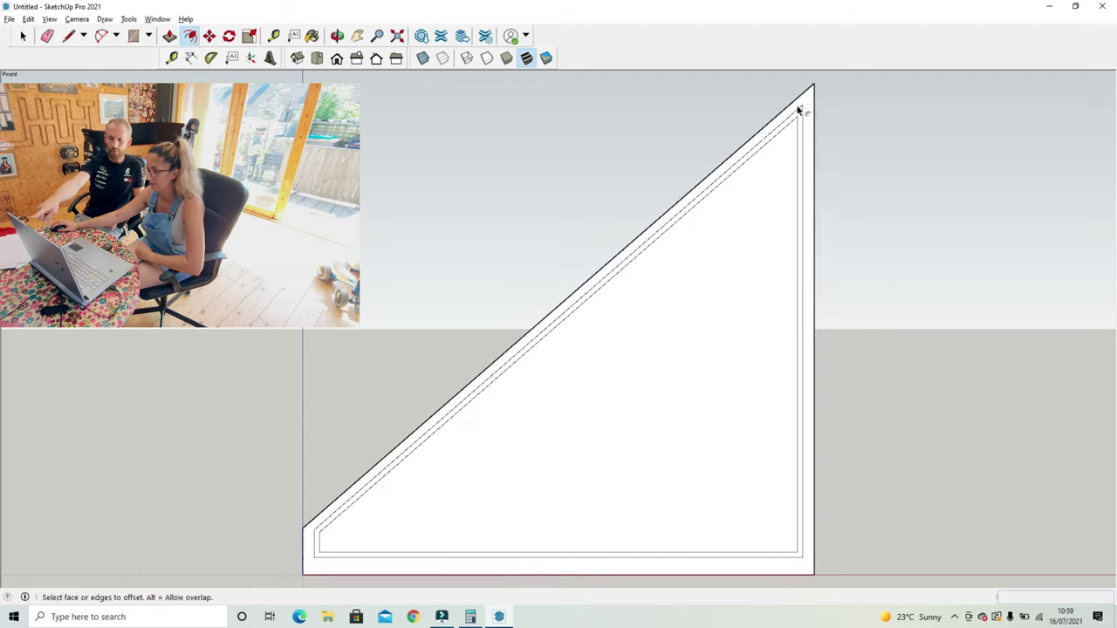
pyautogui.click(803, 109)
pyautogui.click(802, 109)
pyautogui.click(392, 473)
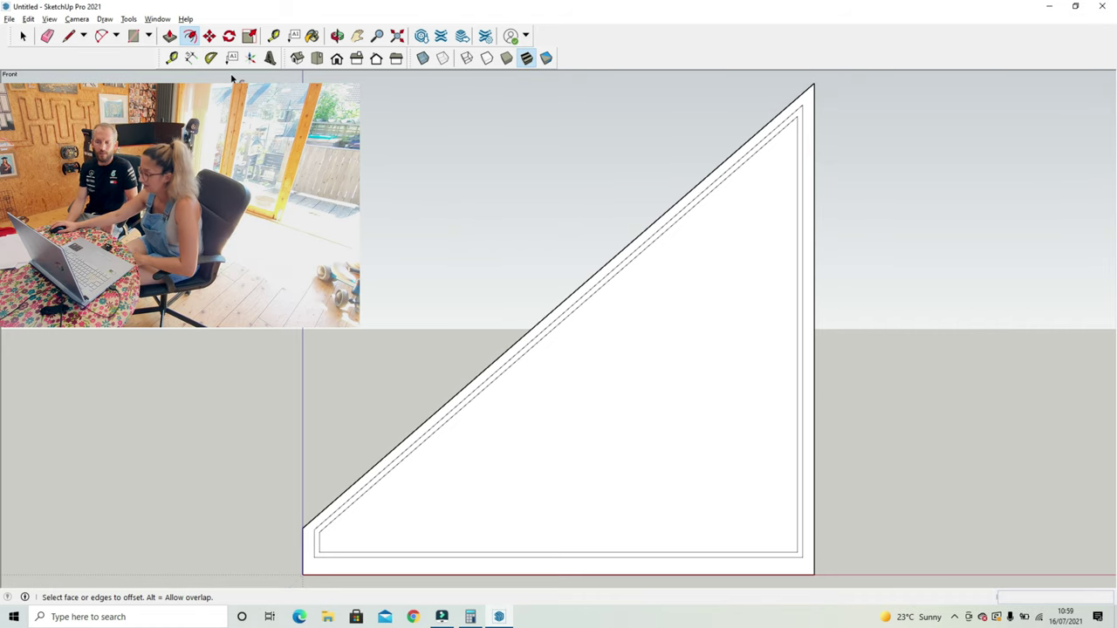
pyautogui.click(390, 499)
pyautogui.click(544, 356)
pyautogui.click(273, 37)
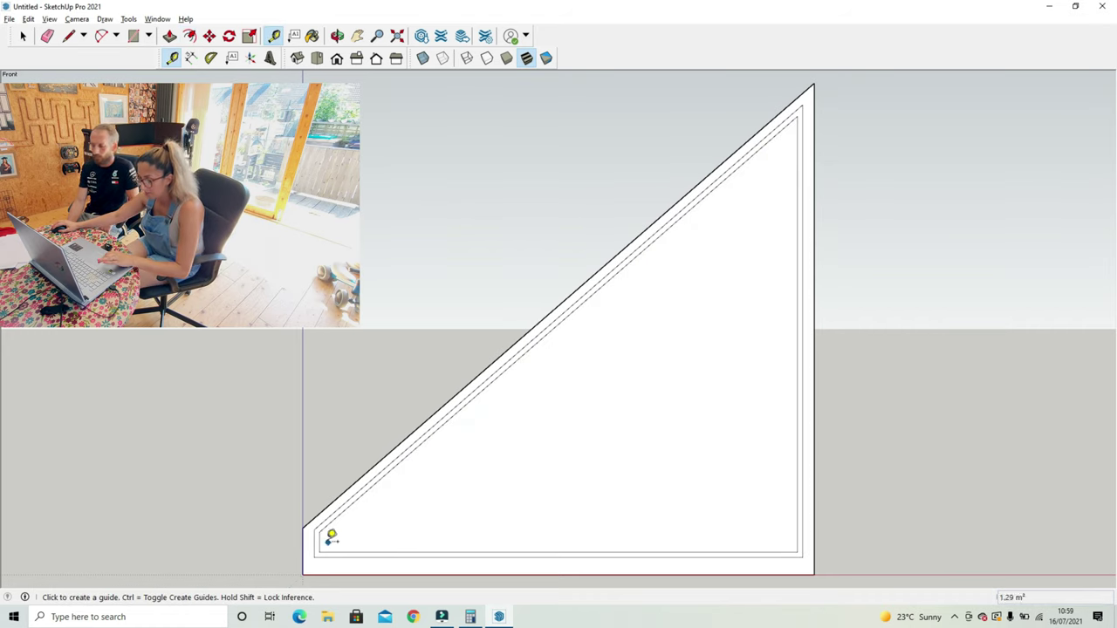
pyautogui.click(322, 542)
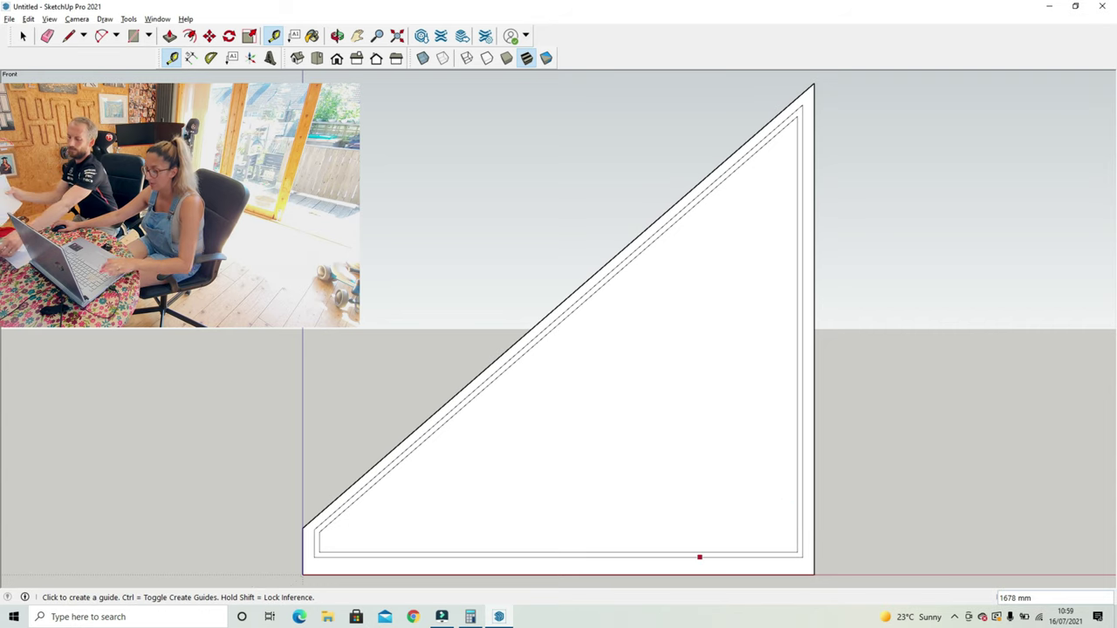
# In Calculator, enter 1642 and start a subtraction
pyautogui.click(469, 616)
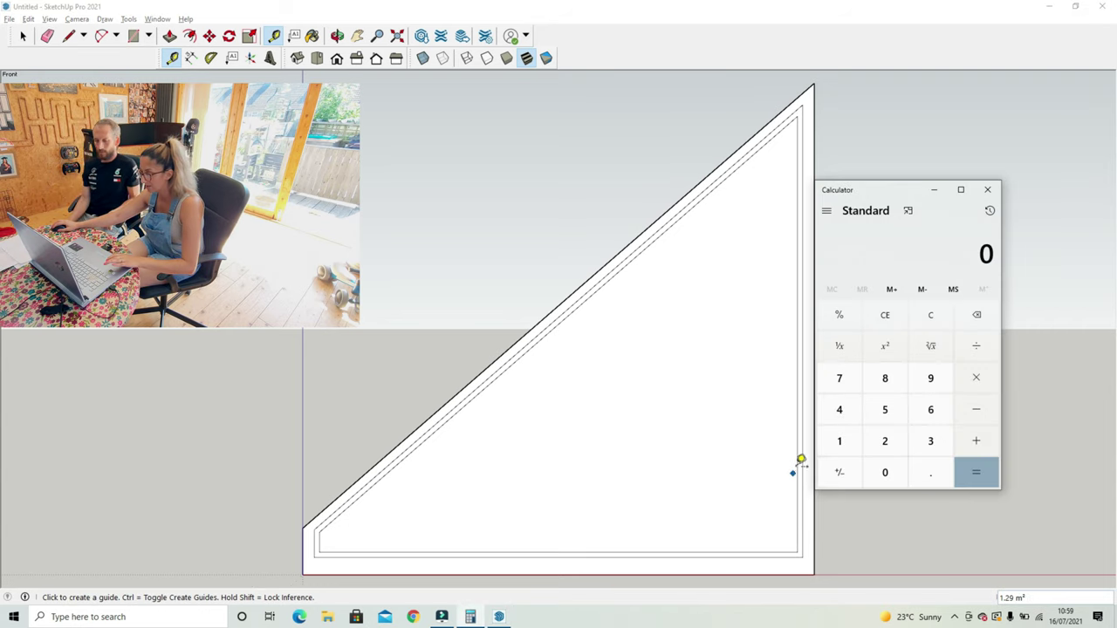
pyautogui.click(840, 441)
pyautogui.click(924, 411)
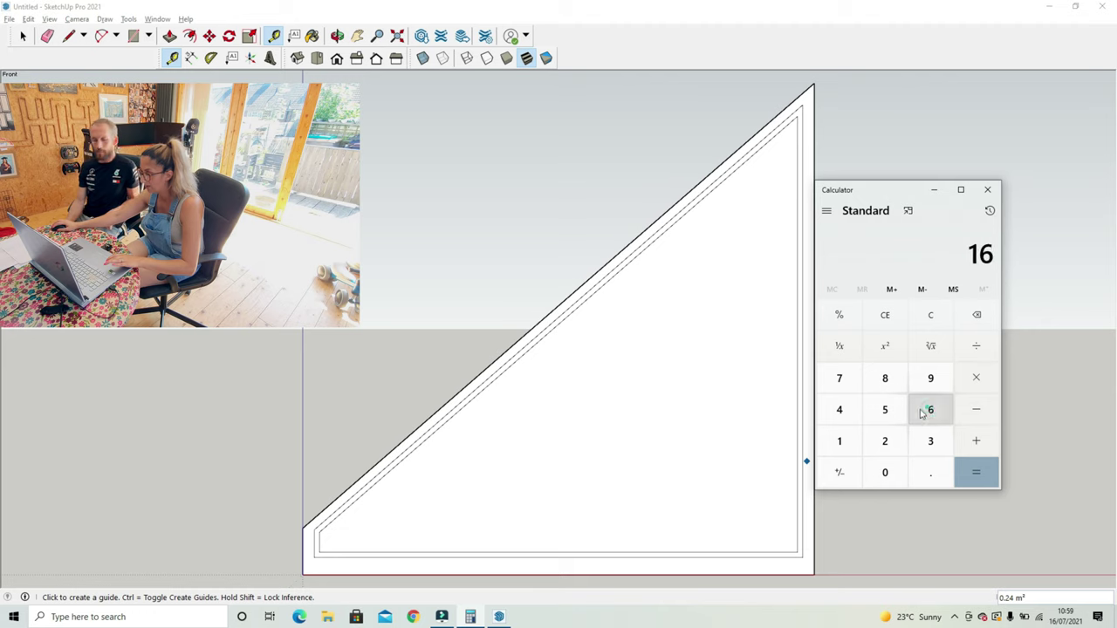
pyautogui.click(839, 410)
pyautogui.click(885, 441)
pyautogui.click(978, 407)
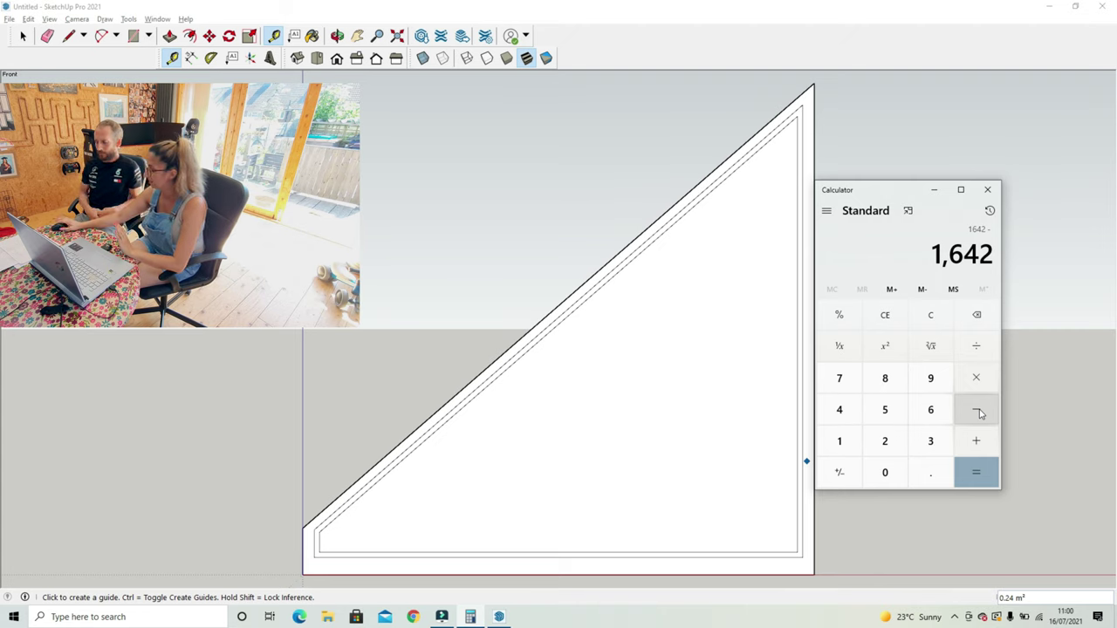
# Subtract 36 twice to get 1,570, then begin dividing that result
pyautogui.click(930, 441)
pyautogui.click(930, 409)
pyautogui.click(978, 410)
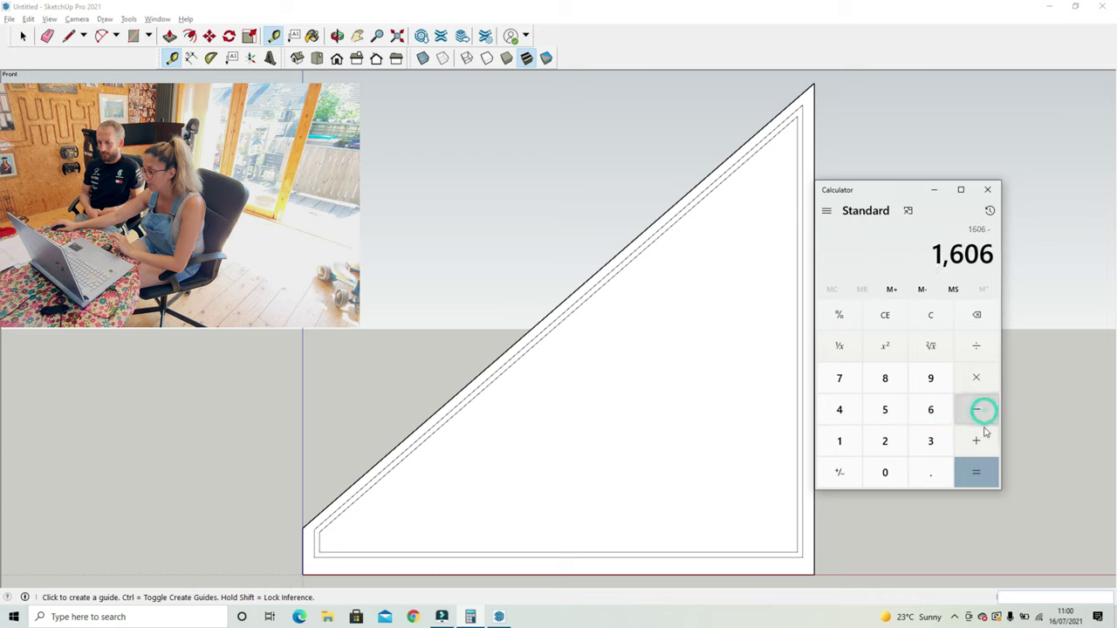
pyautogui.click(930, 441)
pyautogui.click(931, 409)
pyautogui.click(977, 473)
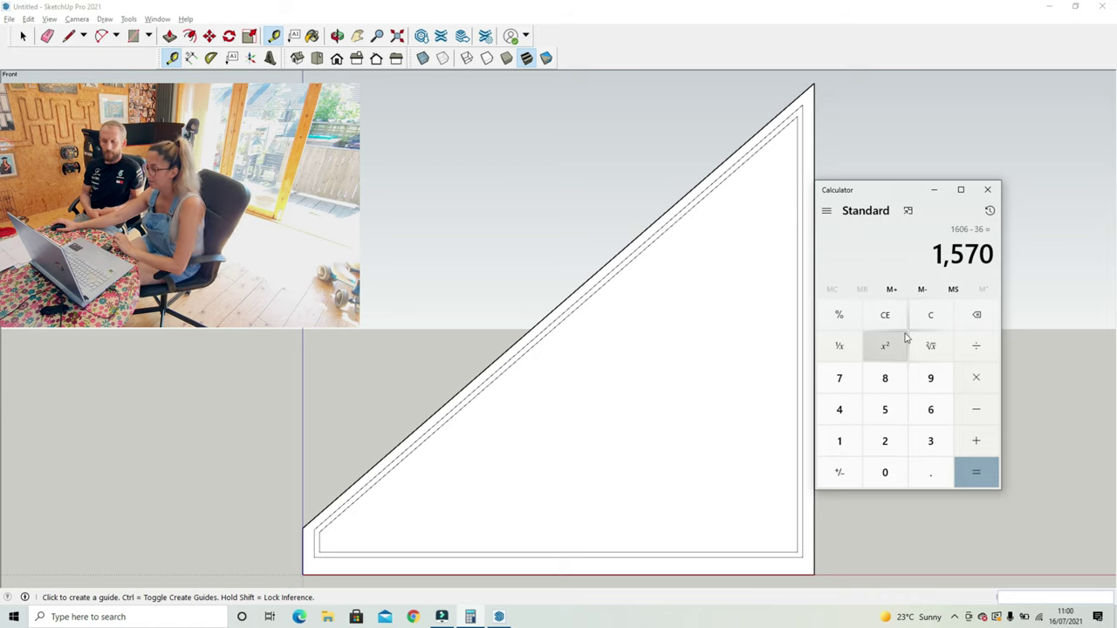
pyautogui.click(977, 347)
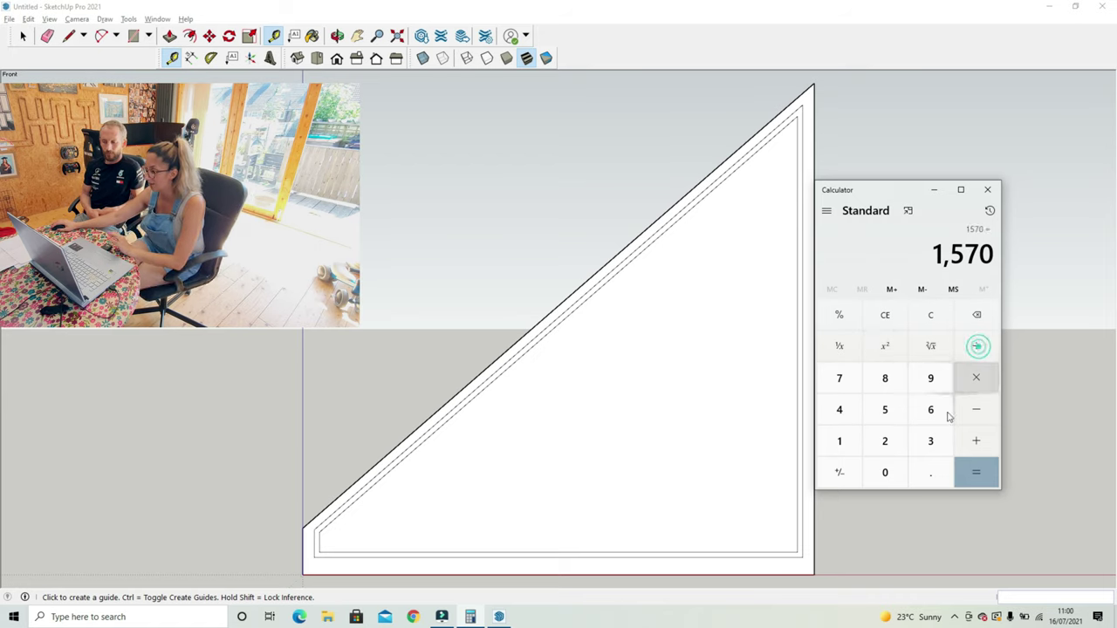